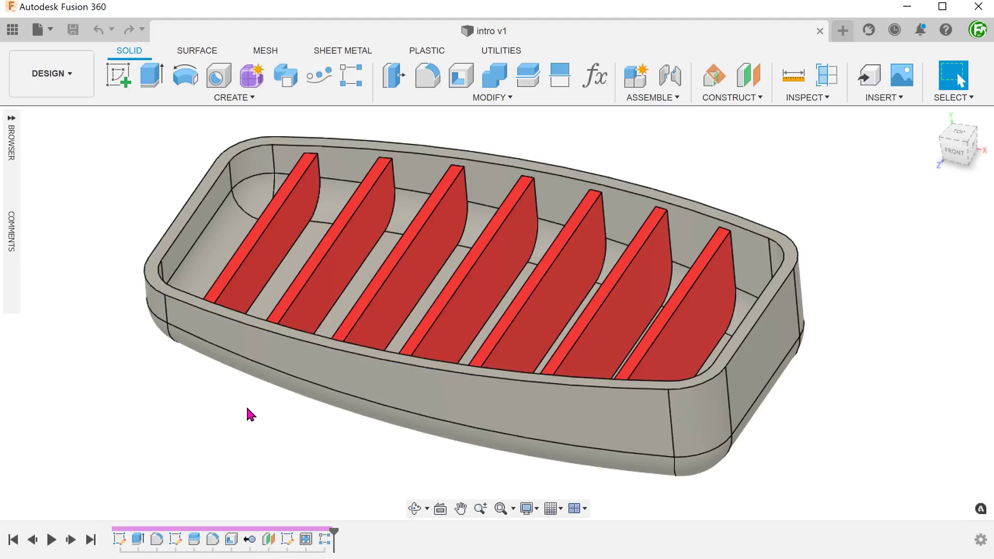
- Examine the curved inner side wall and its top edge on the tray with red dividers
key(F6)
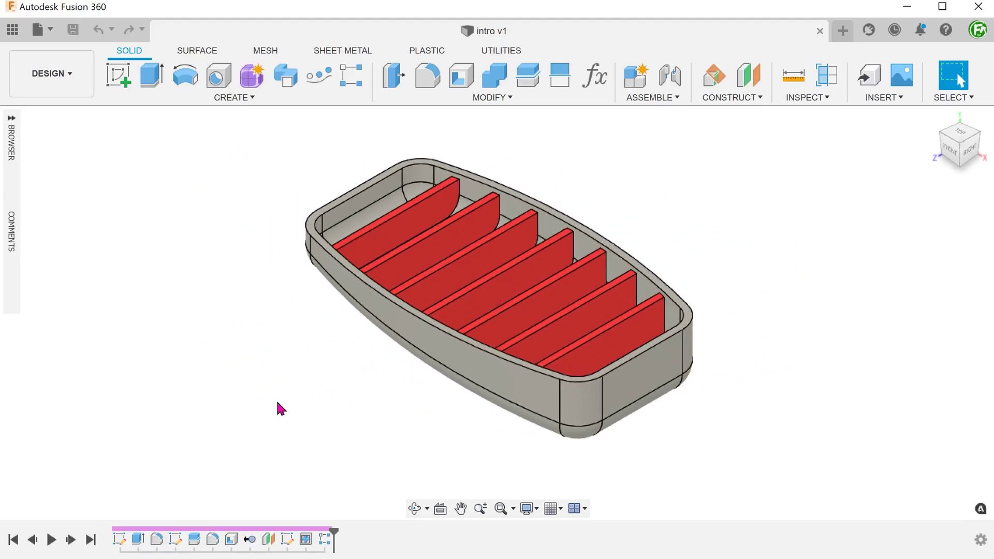
middle_drag(273, 392, 548, 379)
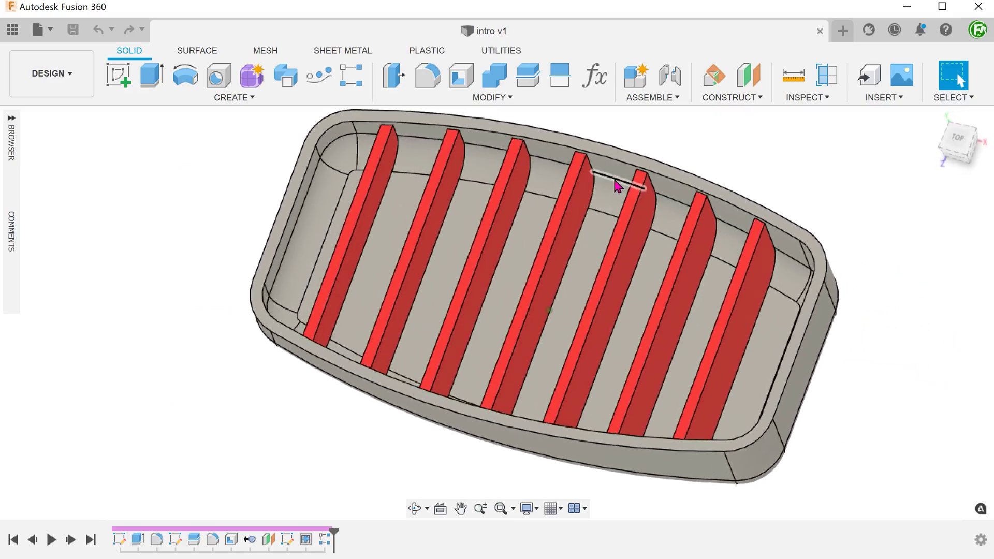
click(597, 165)
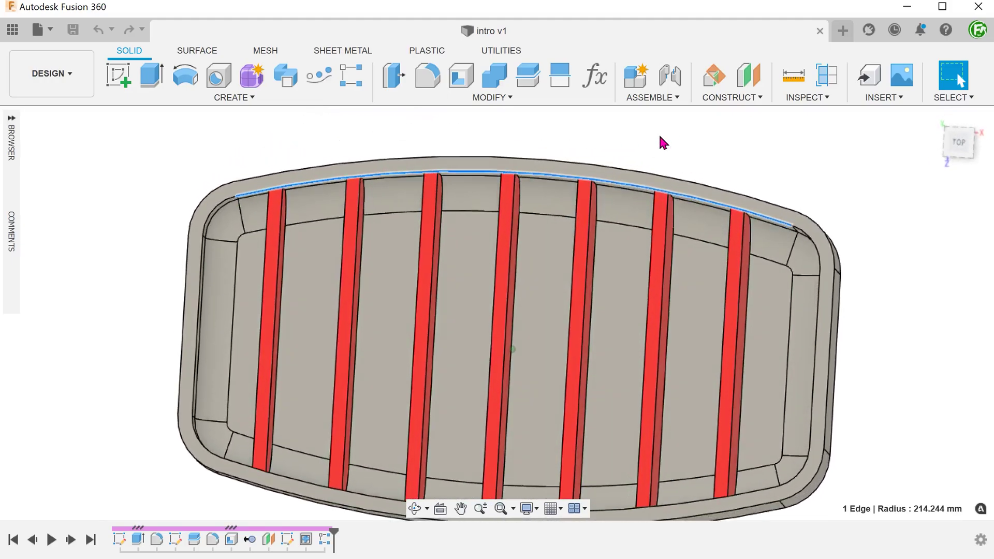
click(559, 206)
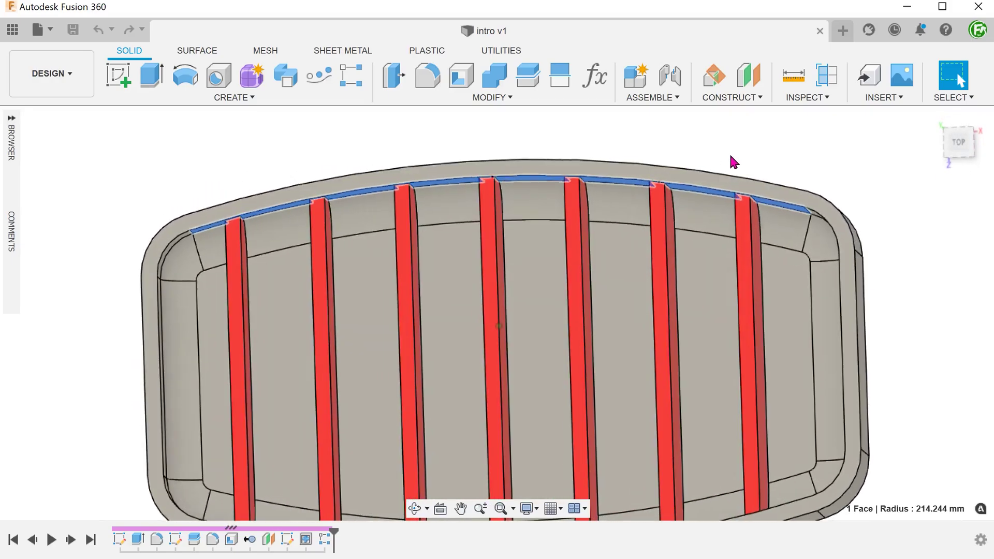
click(737, 155)
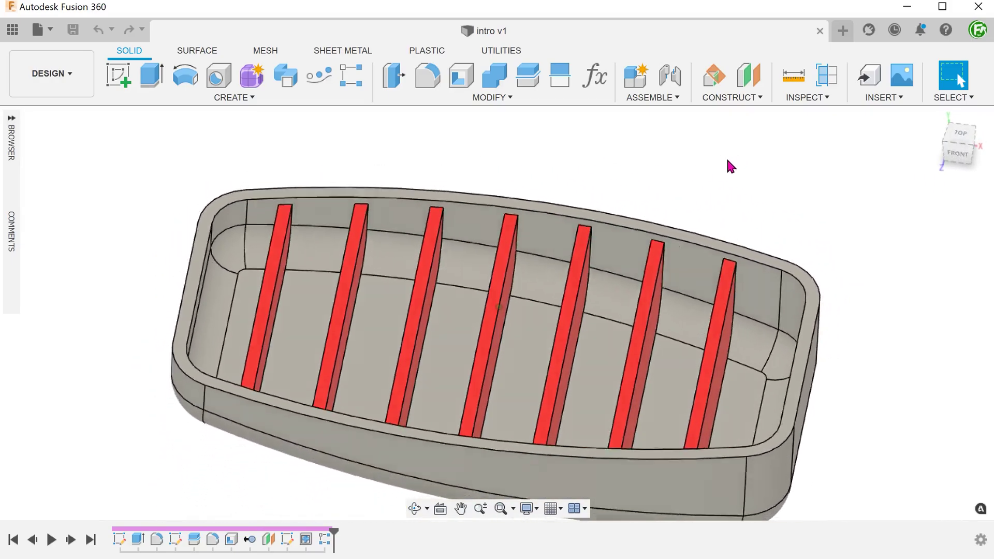
- Examine the rounded lower edges outside the tray and between the dividers, and the sloped base from the front
click(560, 384)
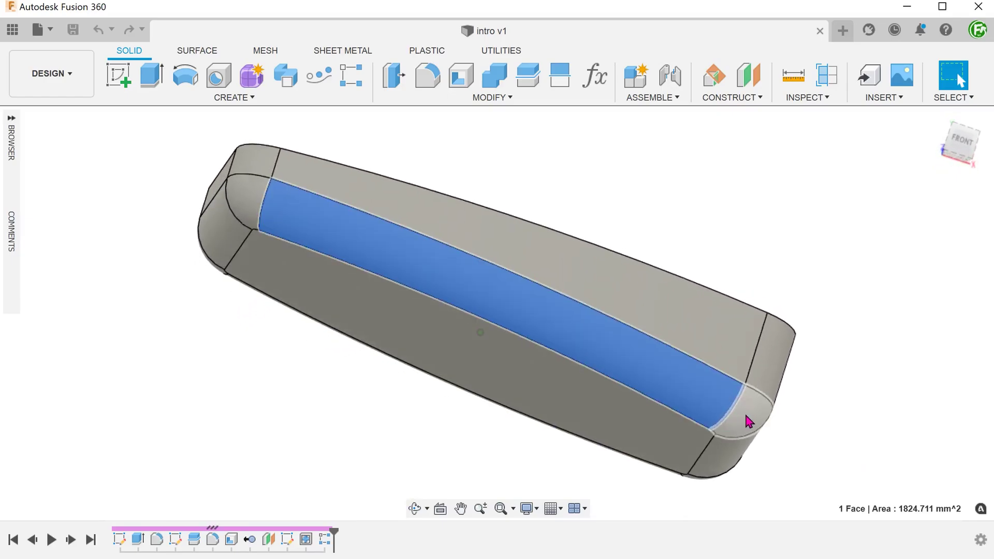
click(746, 415)
click(735, 461)
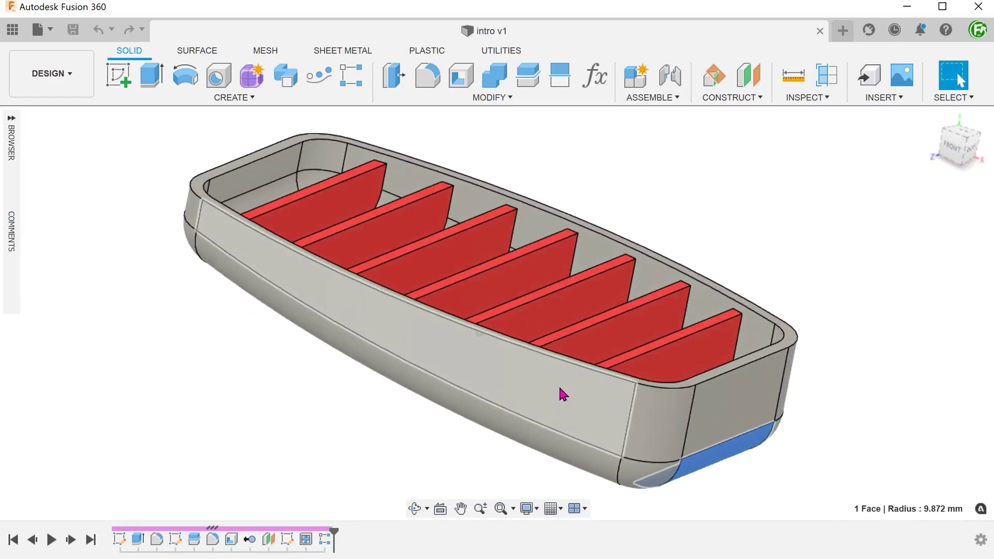
click(180, 360)
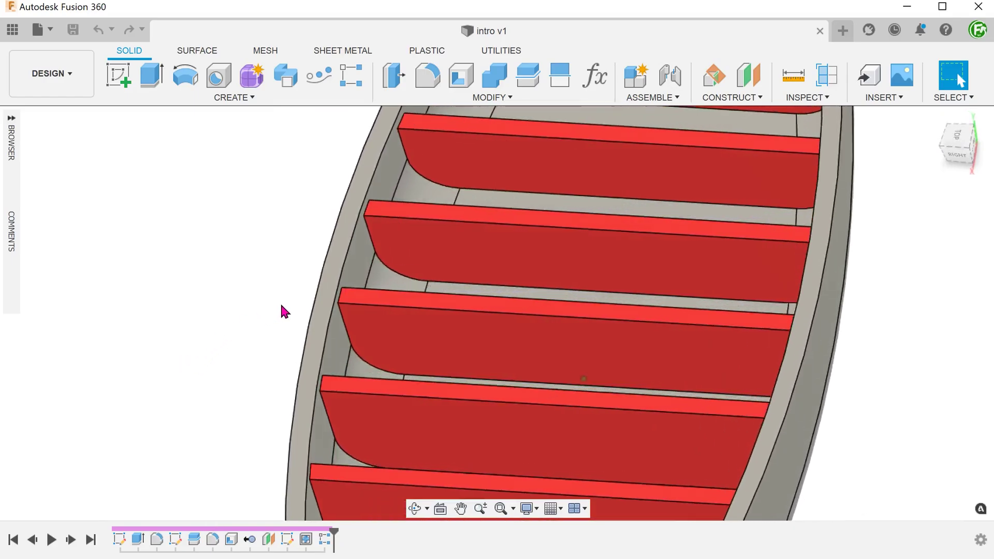
click(390, 287)
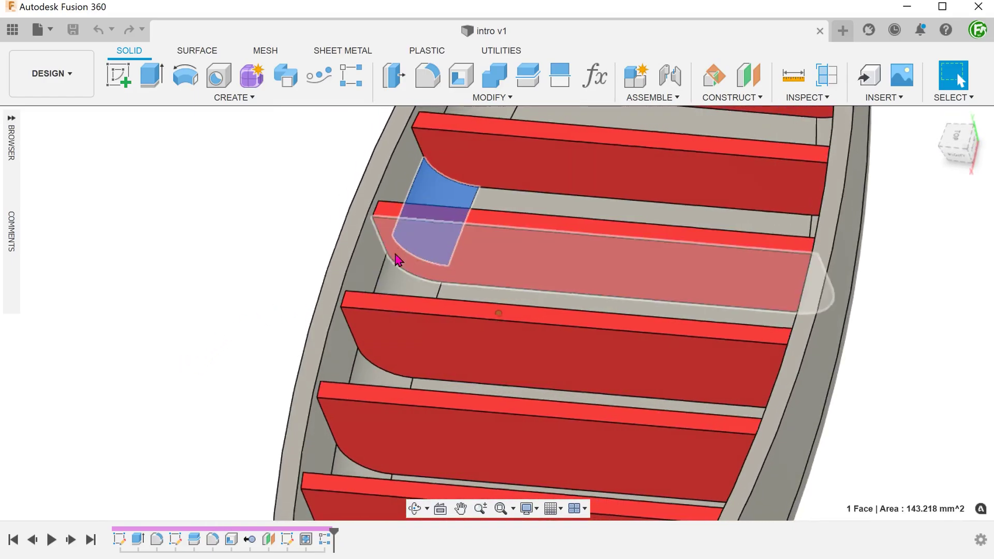
click(399, 377)
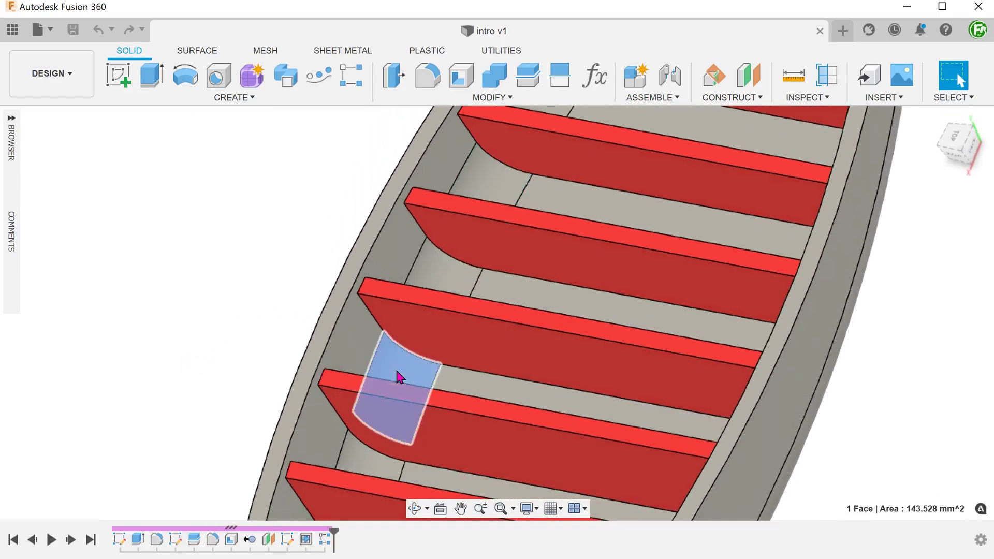
click(254, 302)
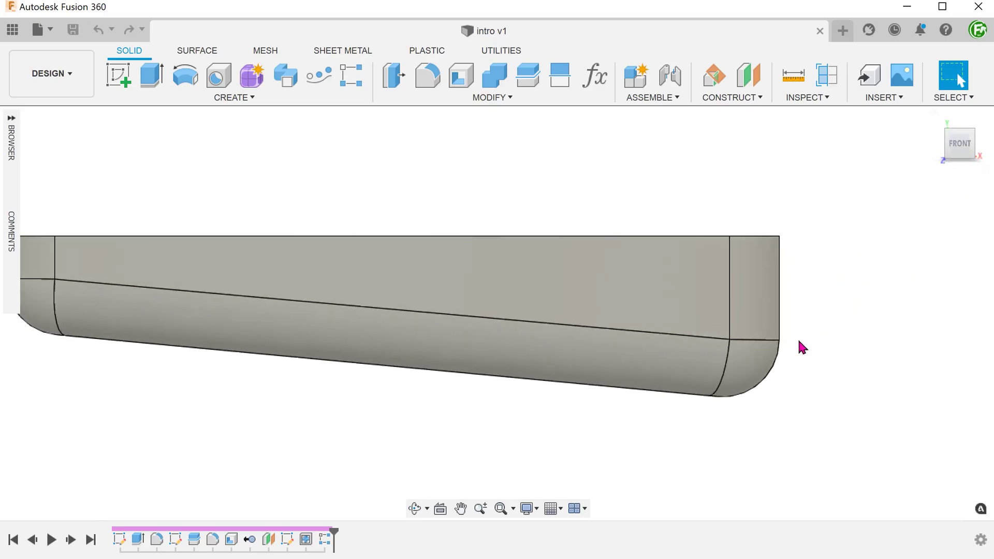
middle_drag(291, 433, 371, 426)
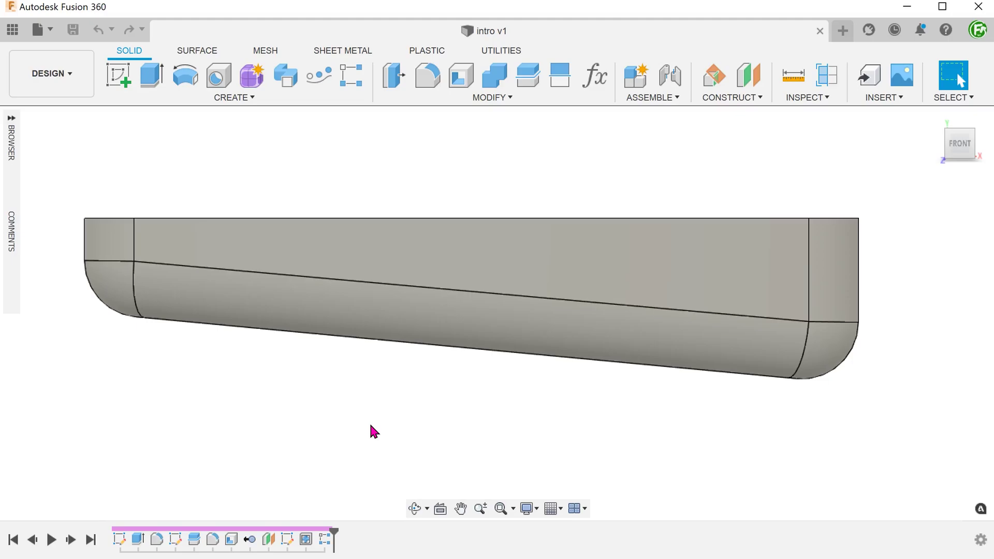
- Inspect a horizontal section through the tray by offsetting a section analysis about -3.56 mm from a divider's top face
click(826, 76)
shift+middle_drag(568, 132, 548, 252)
click(558, 259)
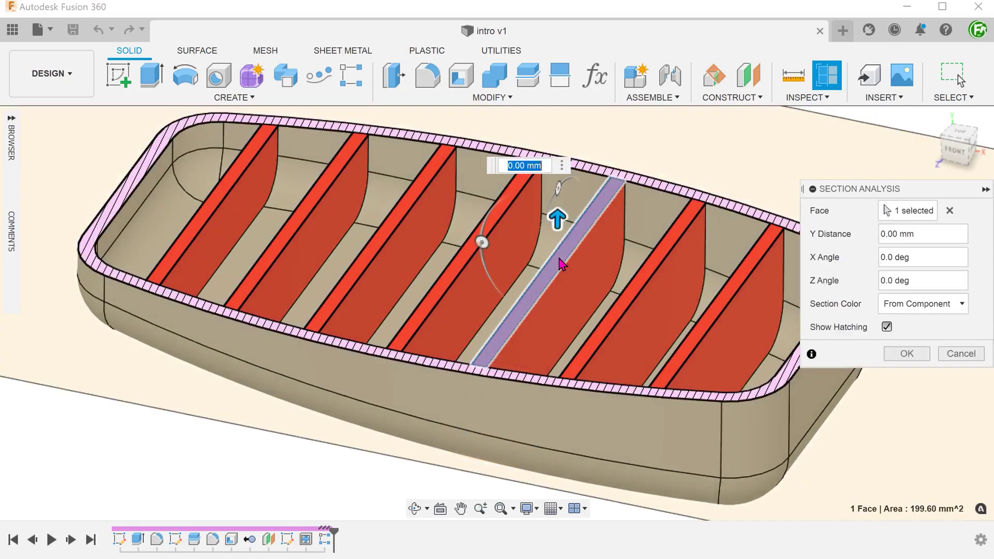
mouse_move(559, 215)
mouse_down()
mouse_move(567, 291)
mouse_move(571, 245)
mouse_up()
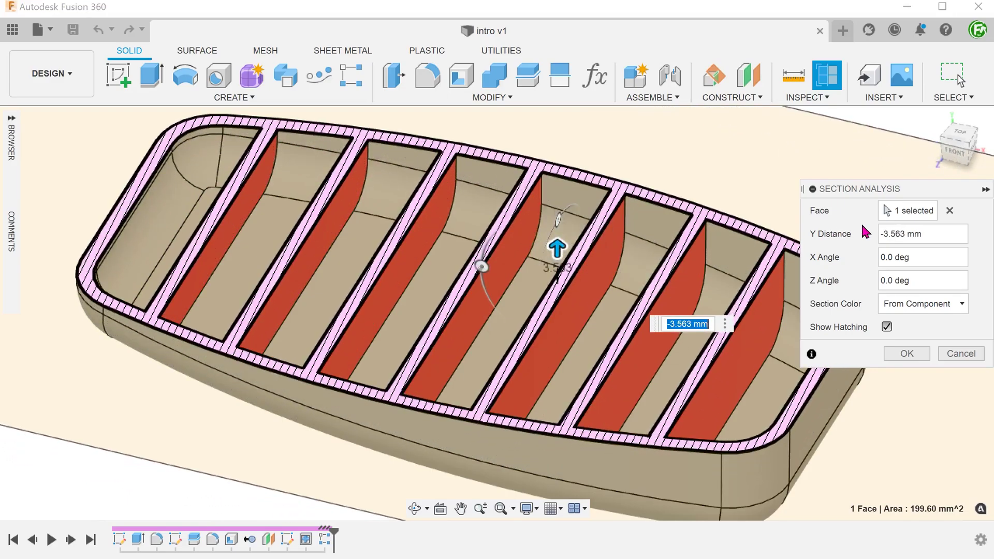
- Redefine the section analysis on the XY plane and move it along the tray's depth to inspect the divider profiles
click(949, 212)
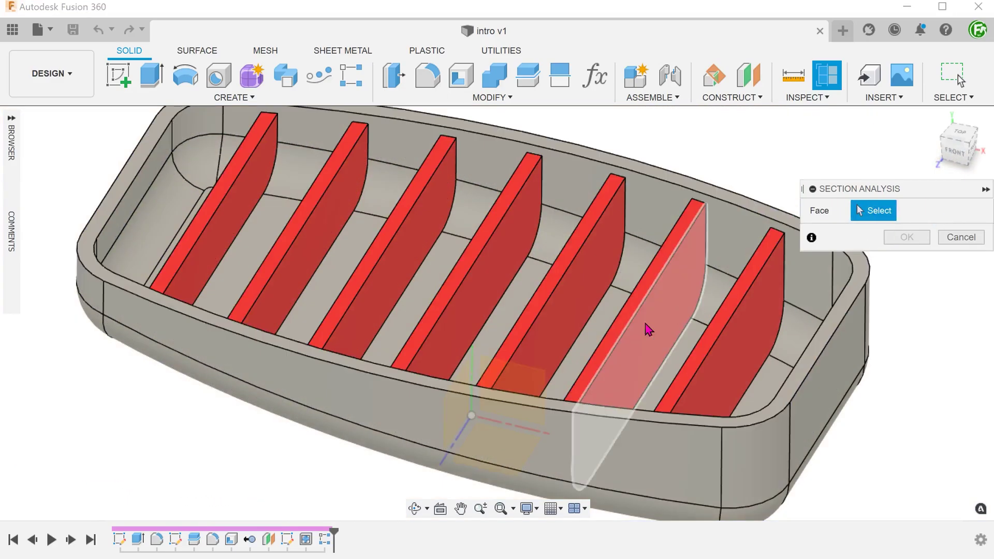
mouse_move(535, 395)
shift+middle_down()
mouse_move(486, 390)
mouse_move(528, 388)
shift+middle_up()
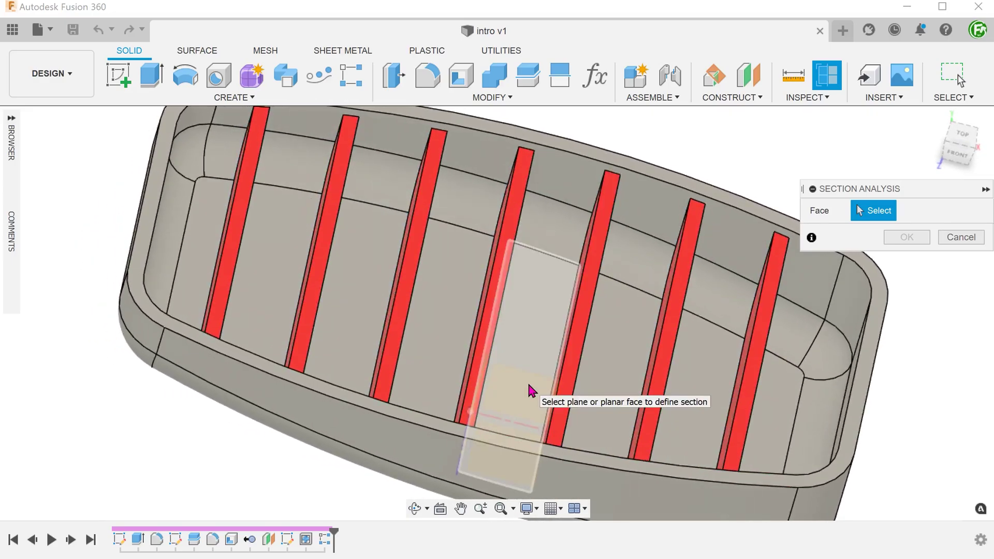
click(528, 390)
click(539, 451)
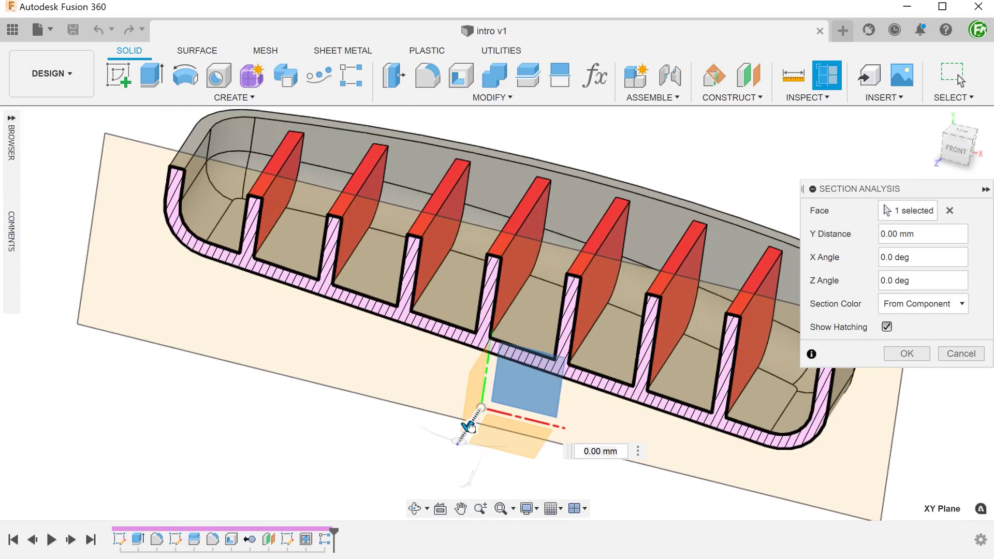
drag(464, 426, 481, 416)
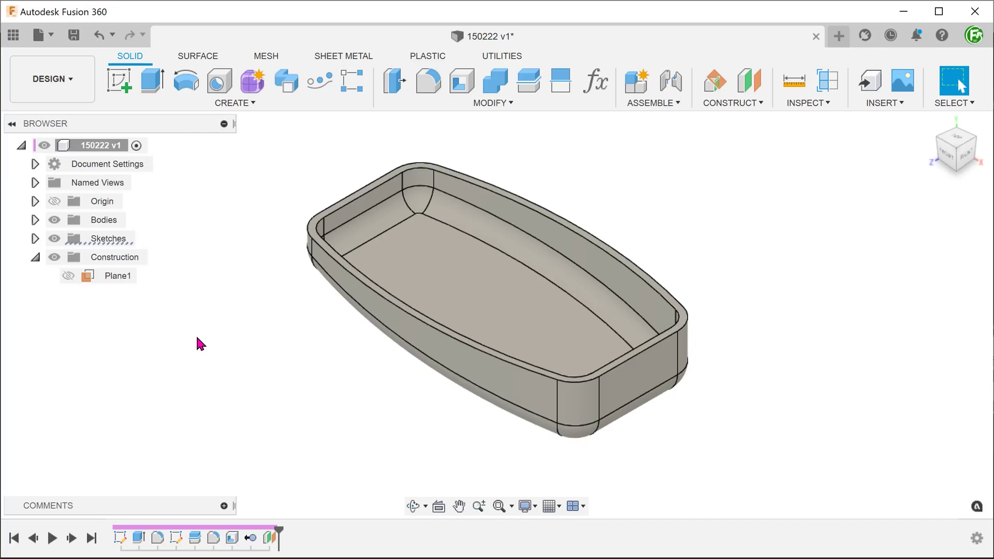
- Show the construction plane Plane1 near the tray's rim and create a new sketch on it
click(68, 275)
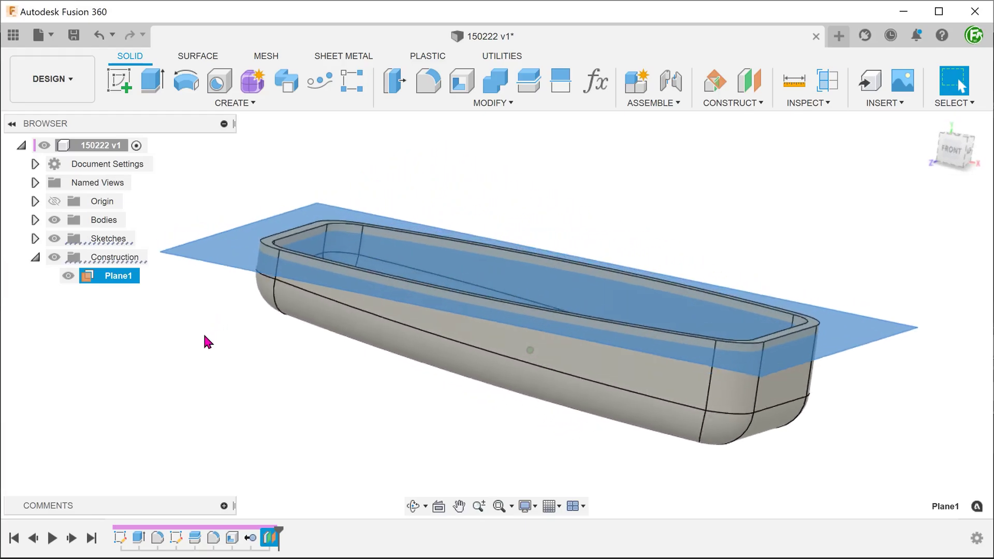
right_click(231, 252)
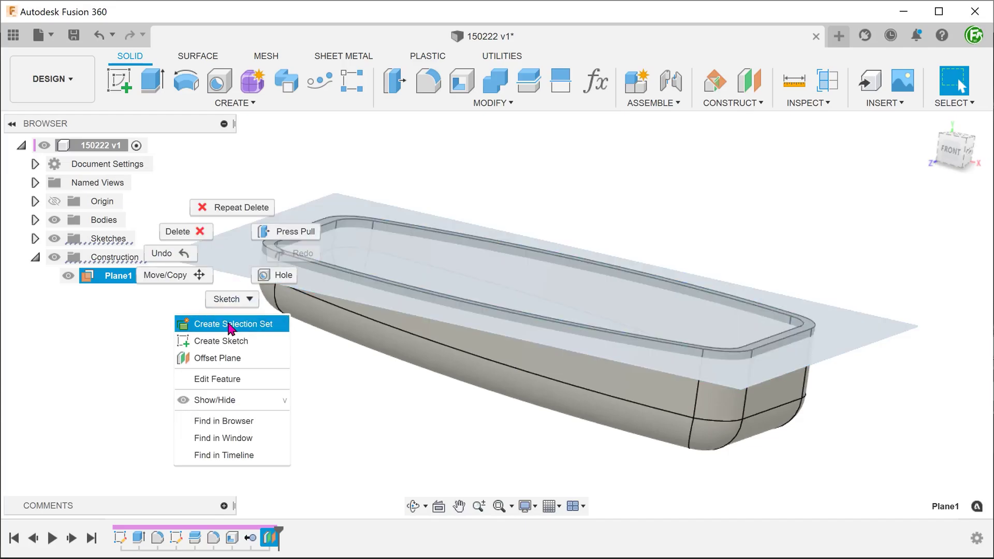
click(231, 340)
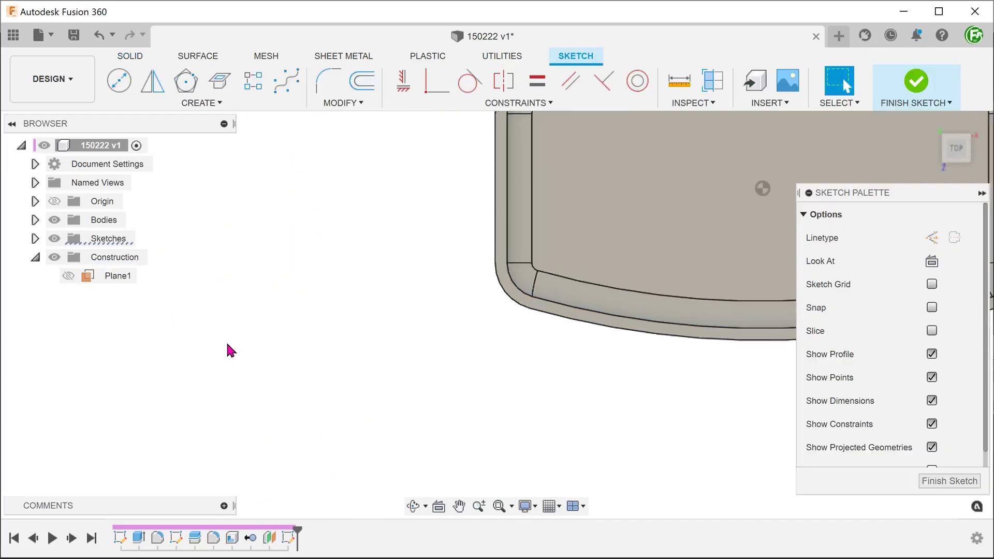
shift+middle_drag(189, 356, 162, 341)
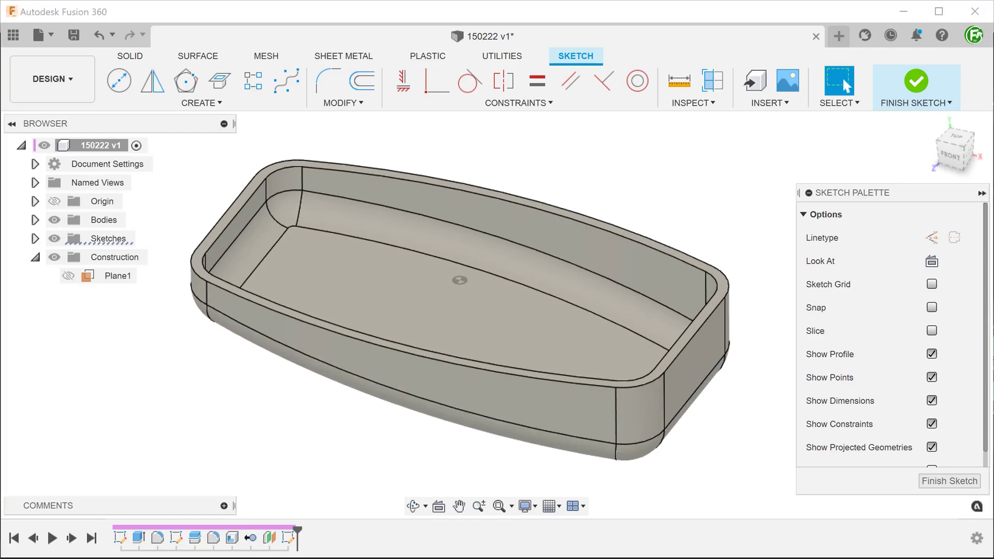
key(n)
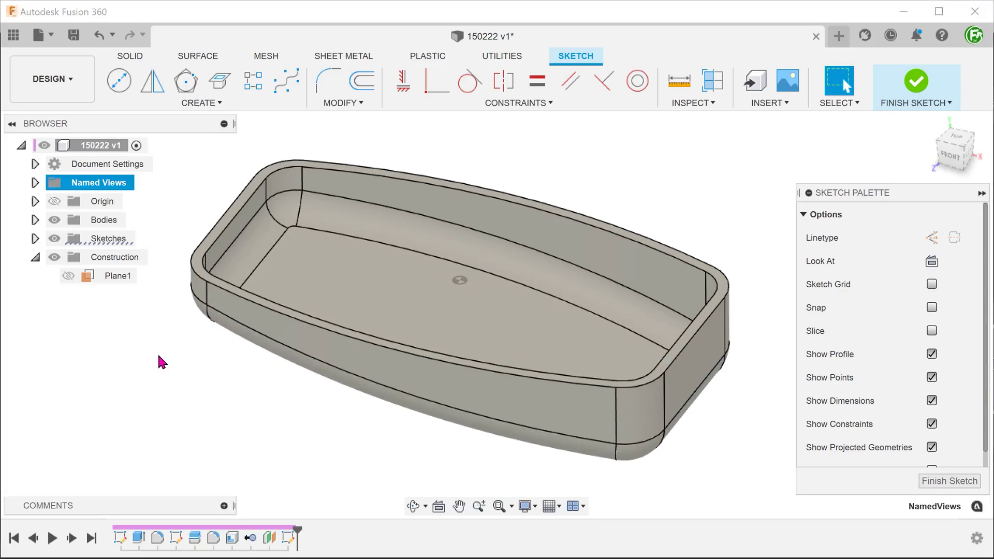
- Intersect the tray's two long curved inner side faces with the sketch plane and check the two arcs
click(166, 105)
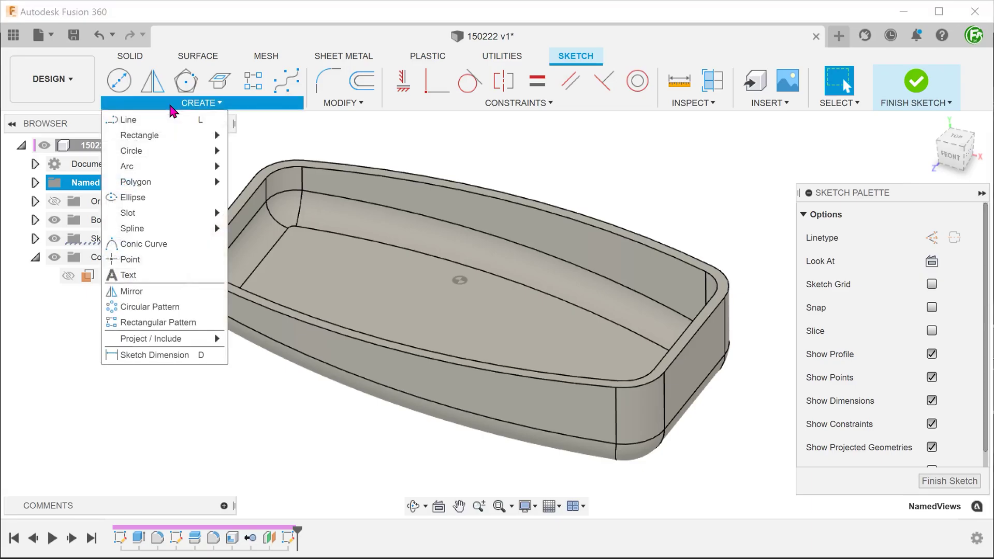
mouse_move(162, 339)
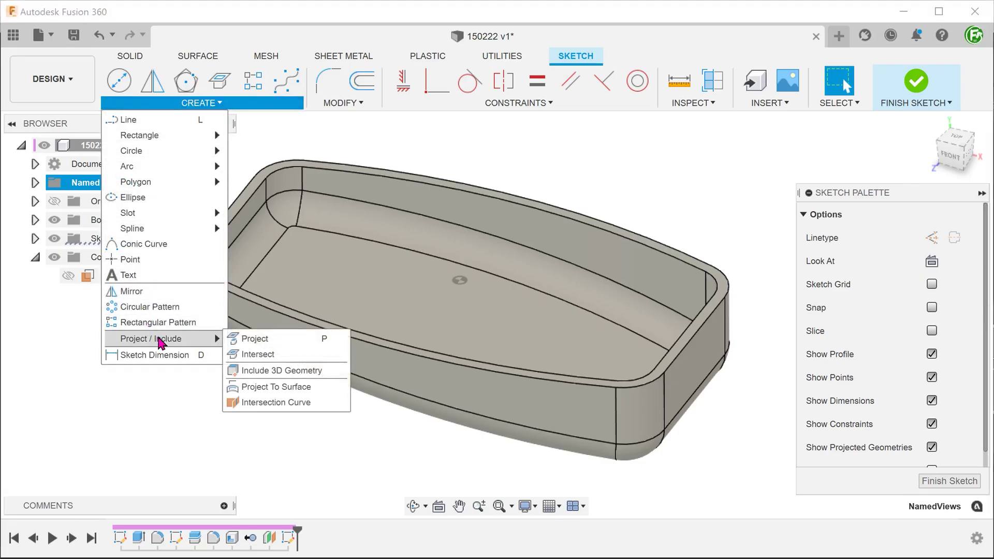
click(291, 356)
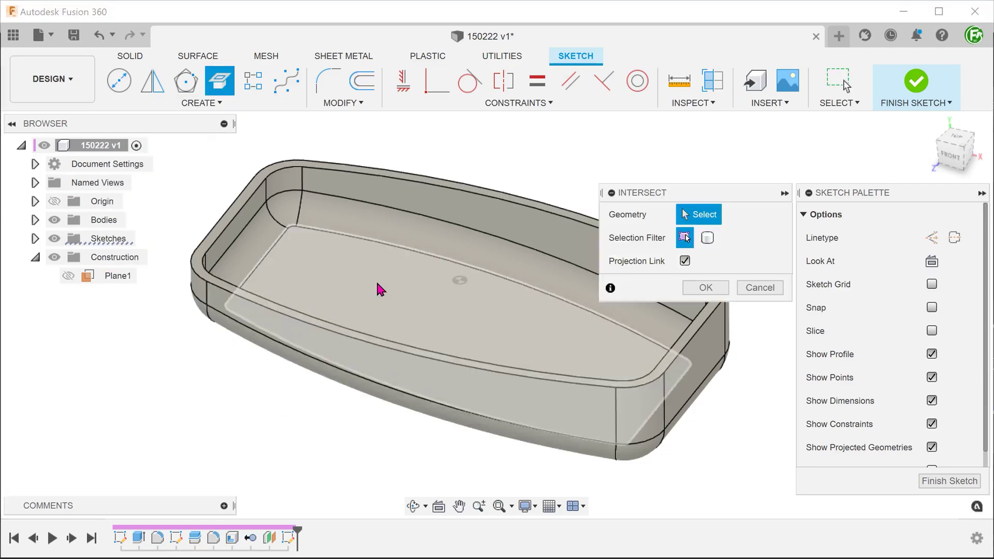
scroll(378, 283, up, 2)
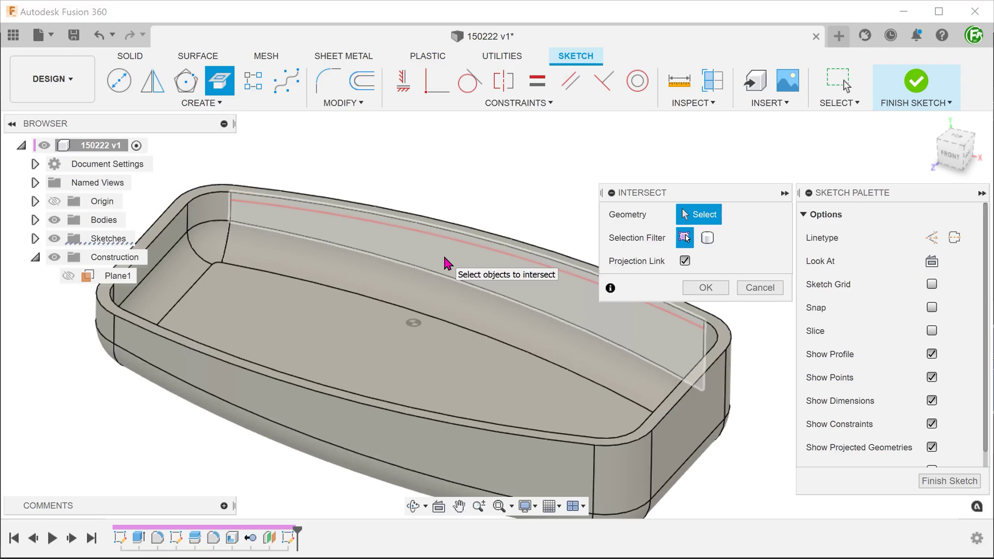
click(446, 264)
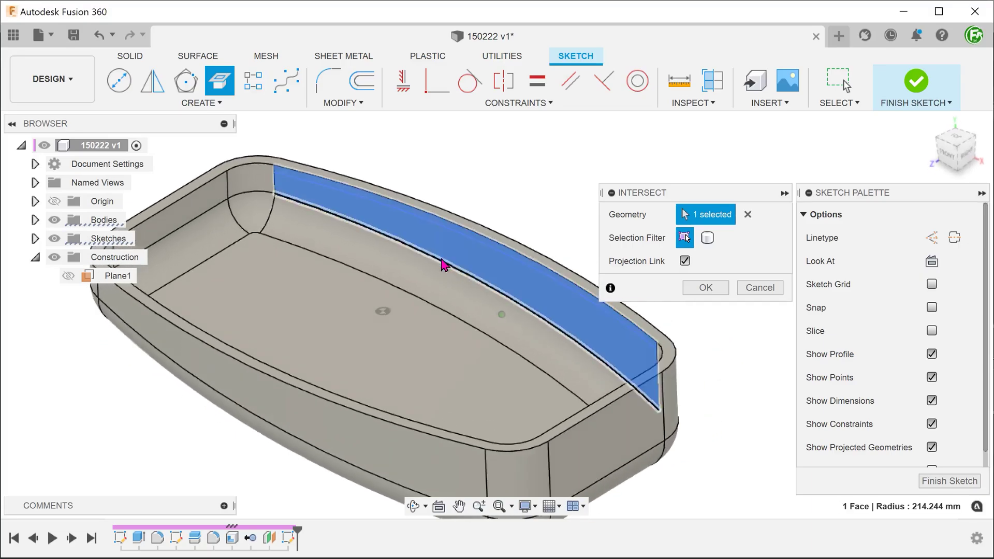
shift+middle_drag(445, 266, 317, 269)
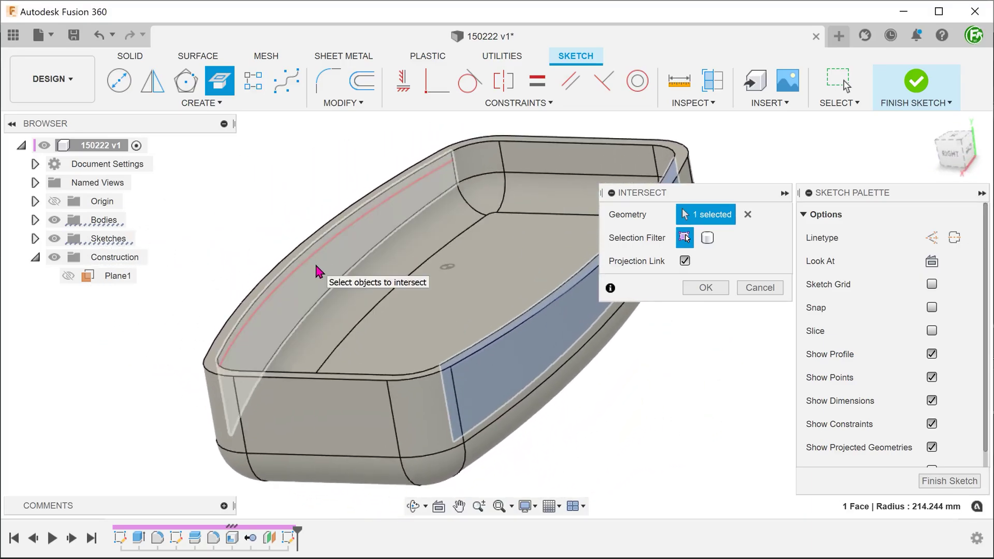
click(318, 271)
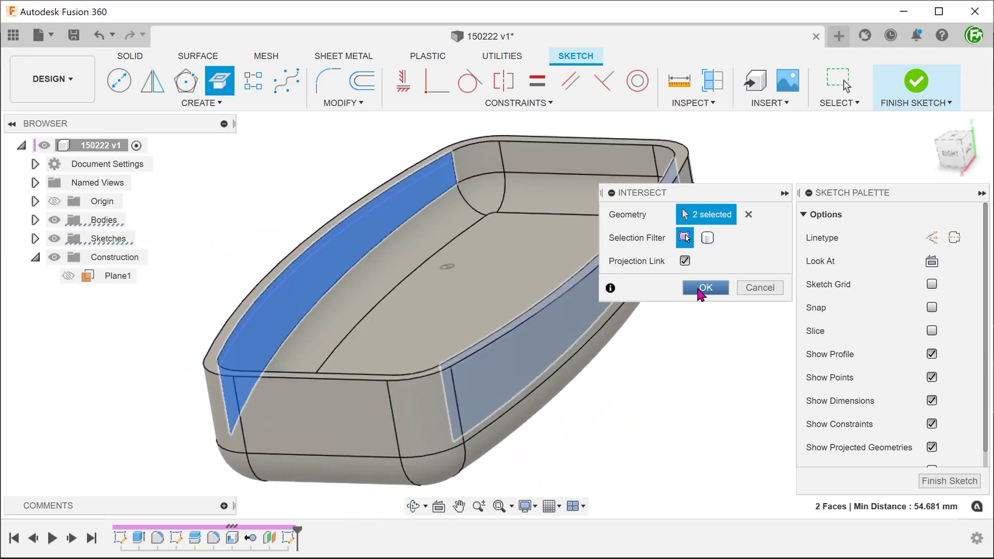
click(699, 288)
click(317, 269)
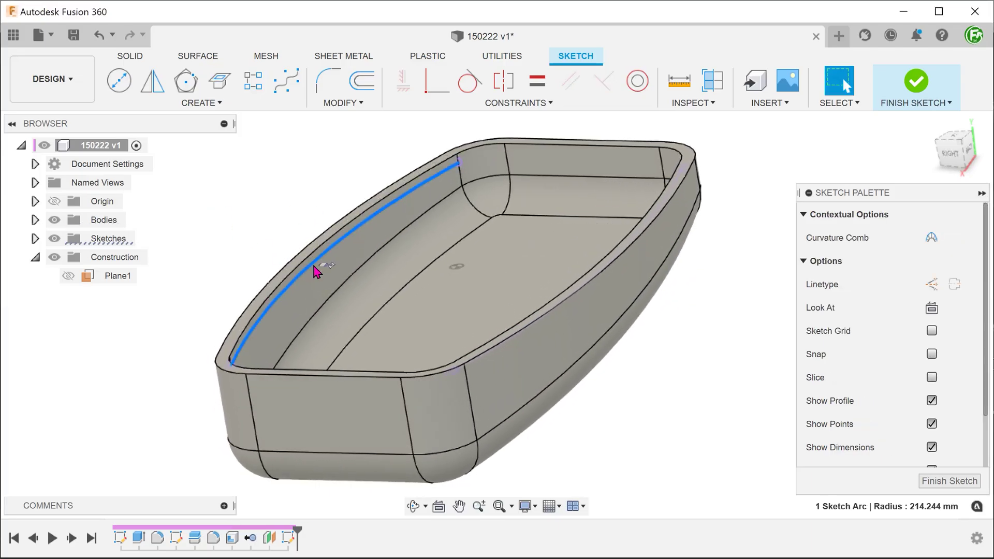
shift+middle_drag(317, 269, 432, 274)
click(612, 229)
click(213, 306)
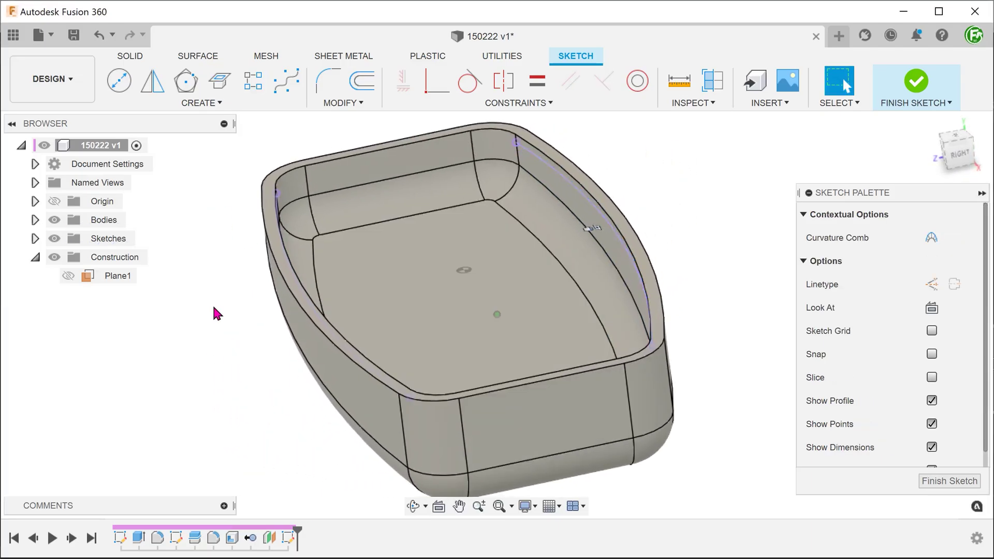
- Hide the bodies so that only the two intersection arcs remain in the top view of the sketch
shift+middle_drag(212, 306, 714, 228)
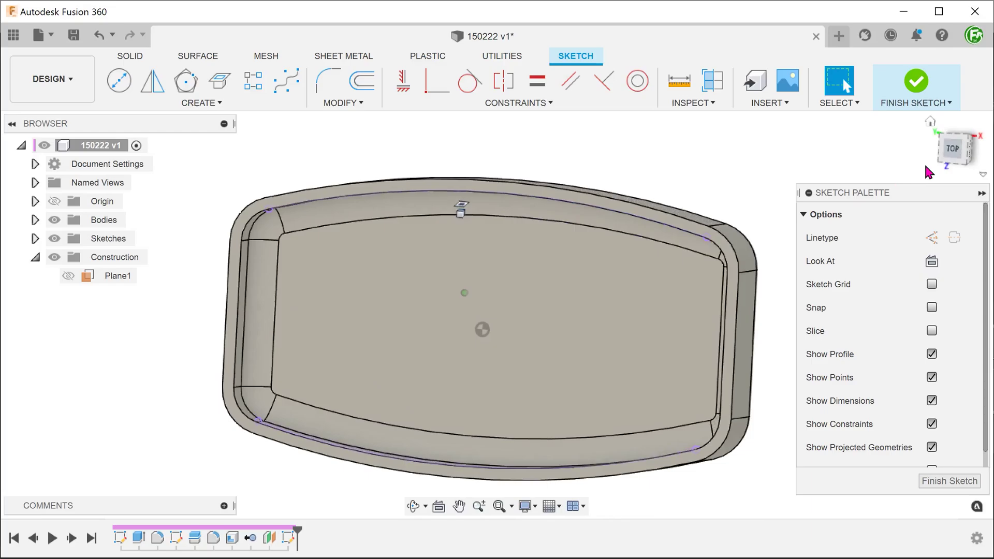
click(954, 151)
click(54, 220)
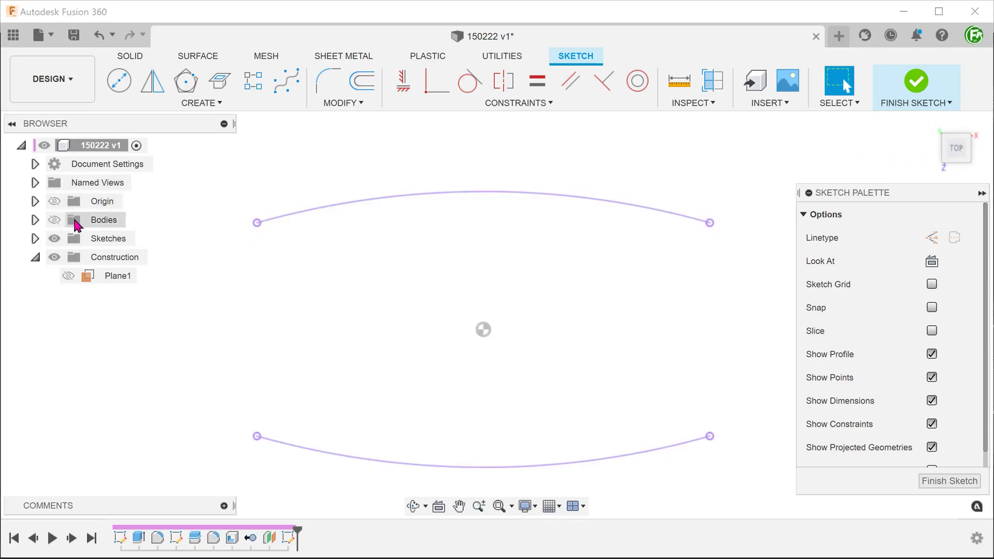
- Draw a vertical line about 62 mm long connecting the two intersection arcs near their left ends
key(a)
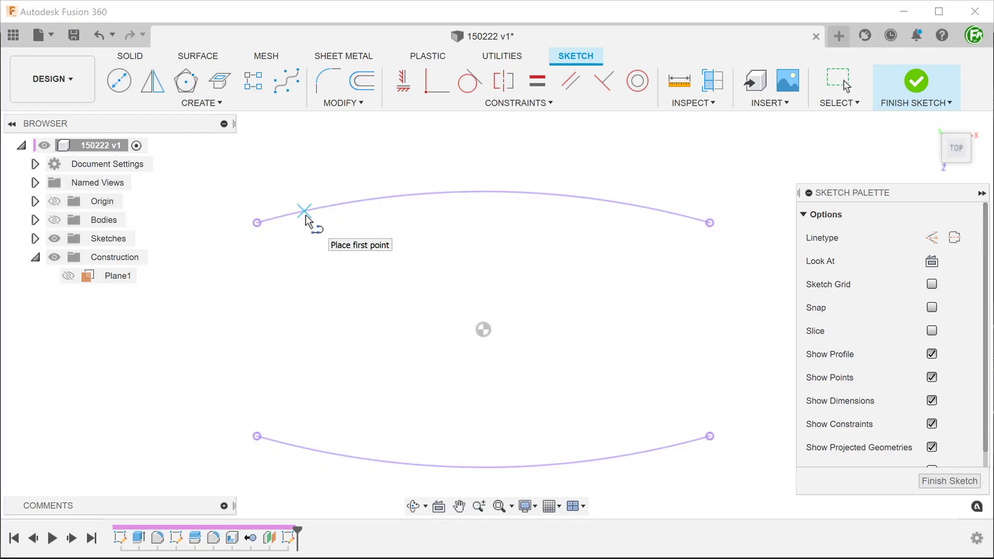
click(318, 216)
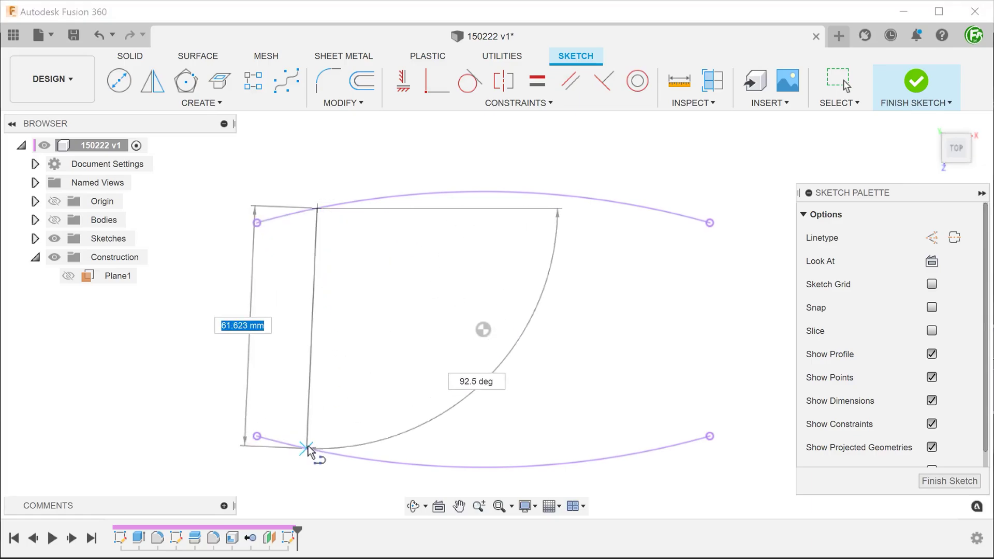
click(315, 453)
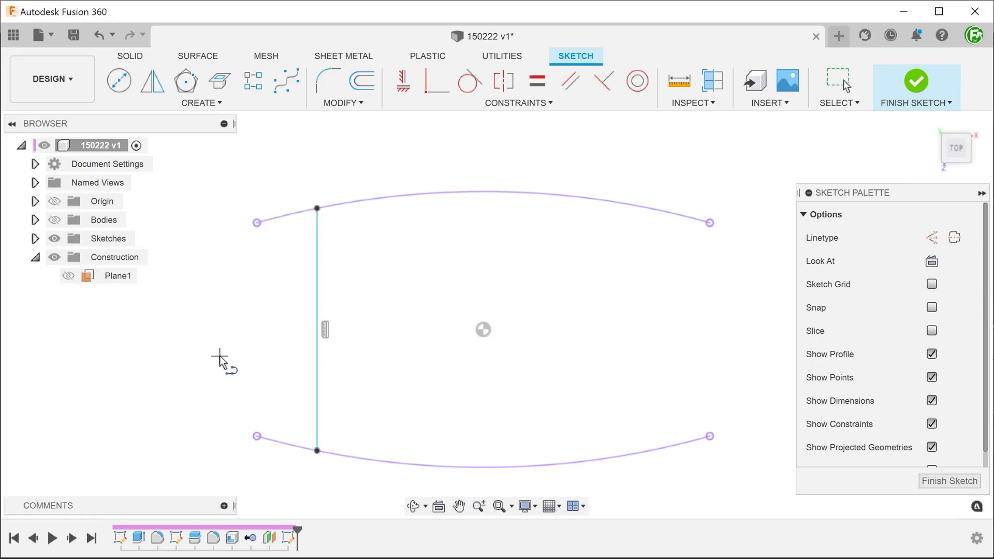
key(Escape)
- Dimension the vertical line's horizontal distance from the sketch origin to 40 mm
key(d)
click(317, 362)
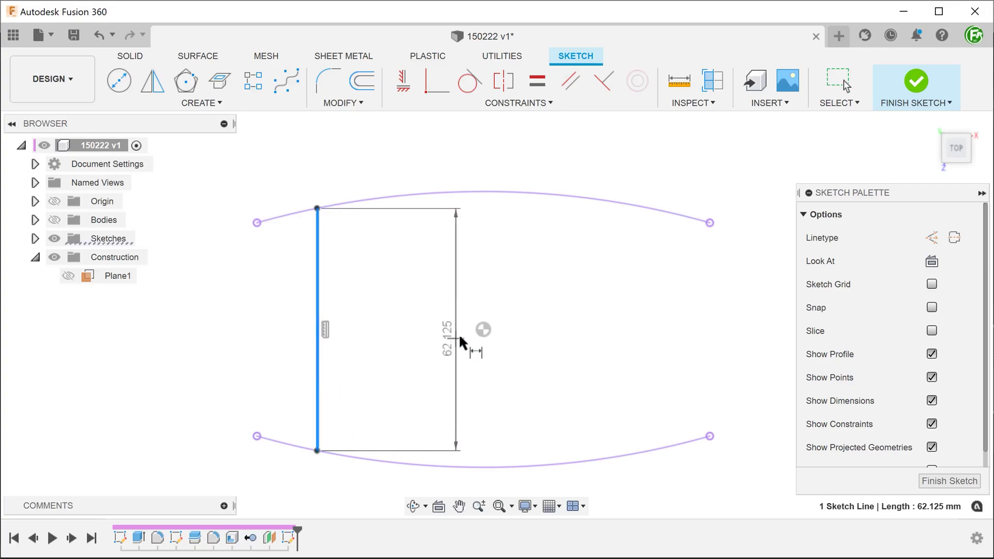
click(483, 330)
click(414, 289)
text(40)
key(Return)
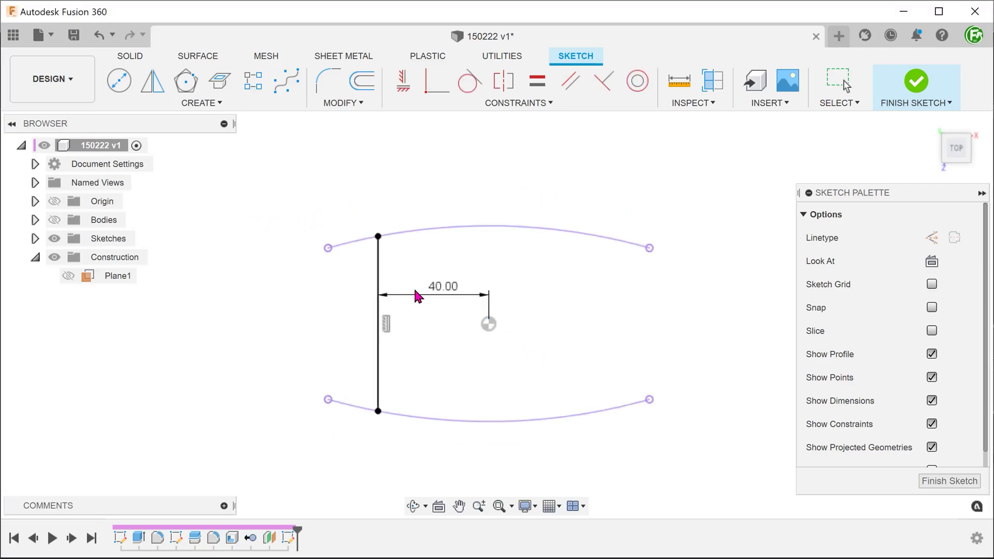
scroll(413, 285, down, 5)
scroll(481, 314, up, 4)
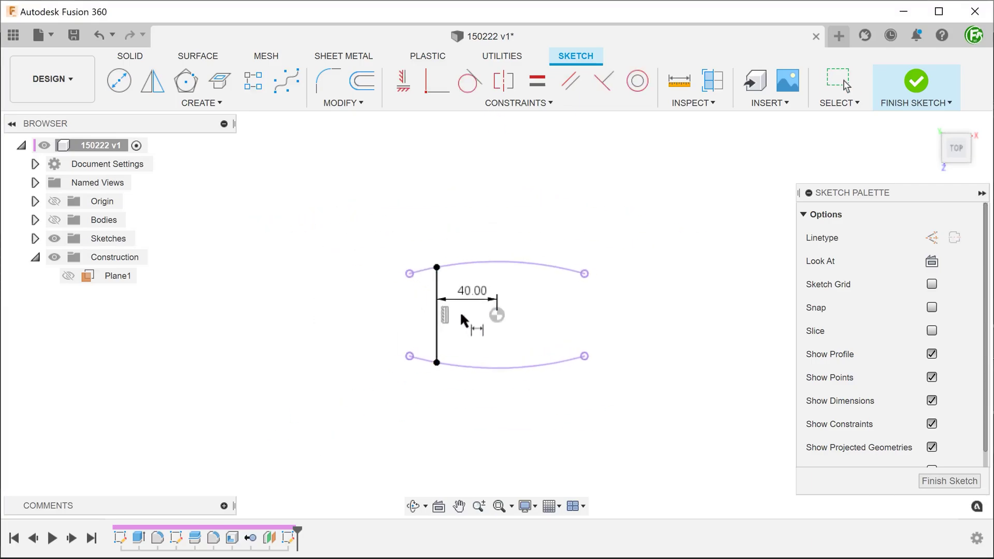
- Show the bodies again, finish the sketch and view the line inside the tray in 3D
click(53, 220)
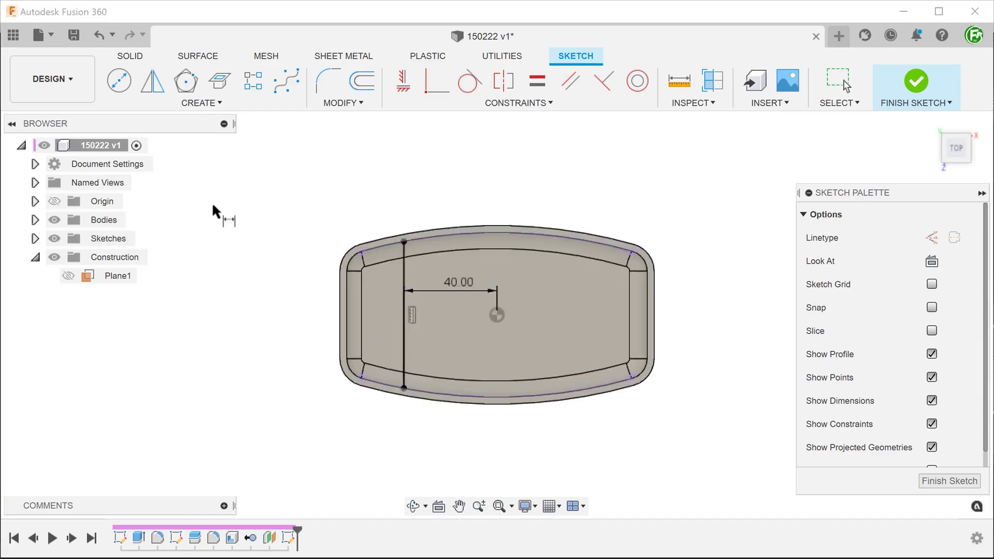
click(914, 83)
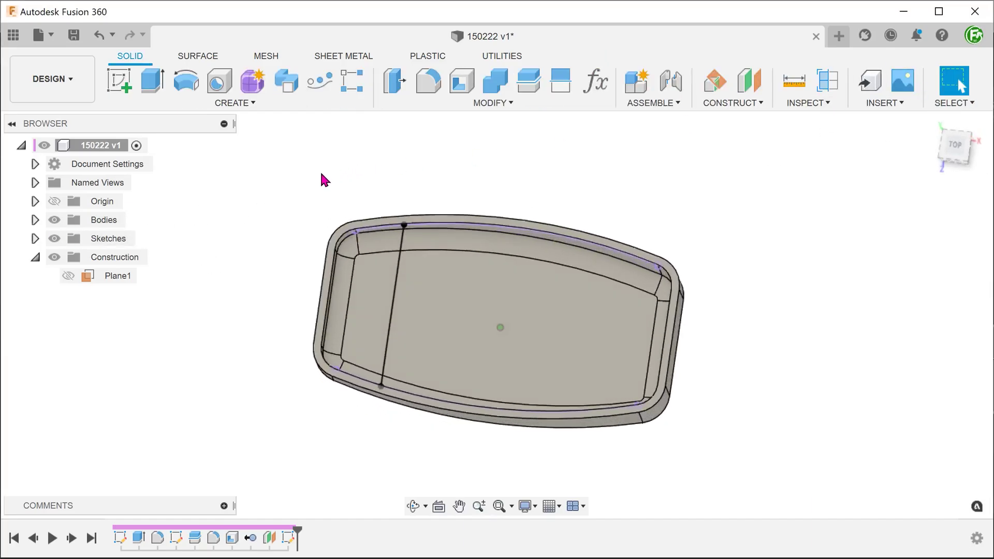
click(384, 280)
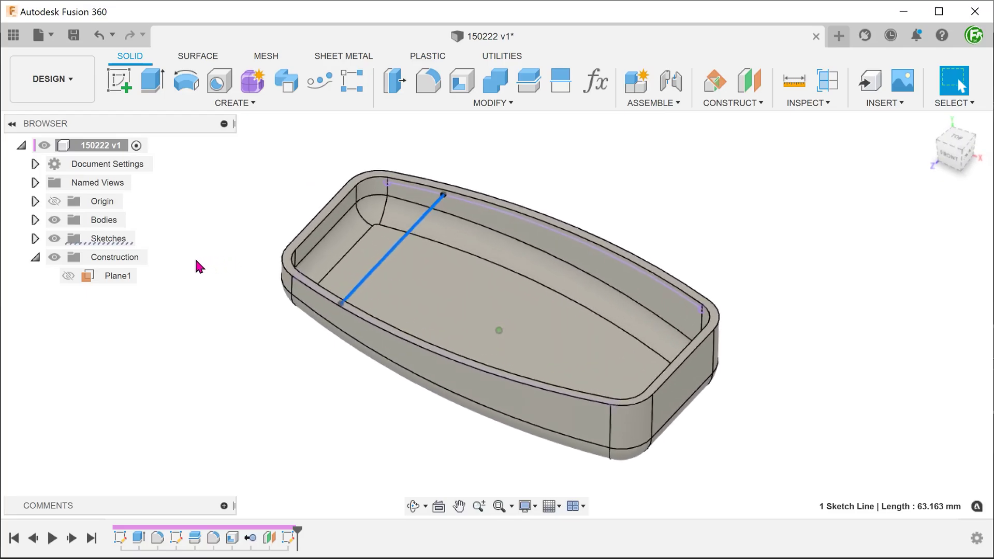
click(174, 222)
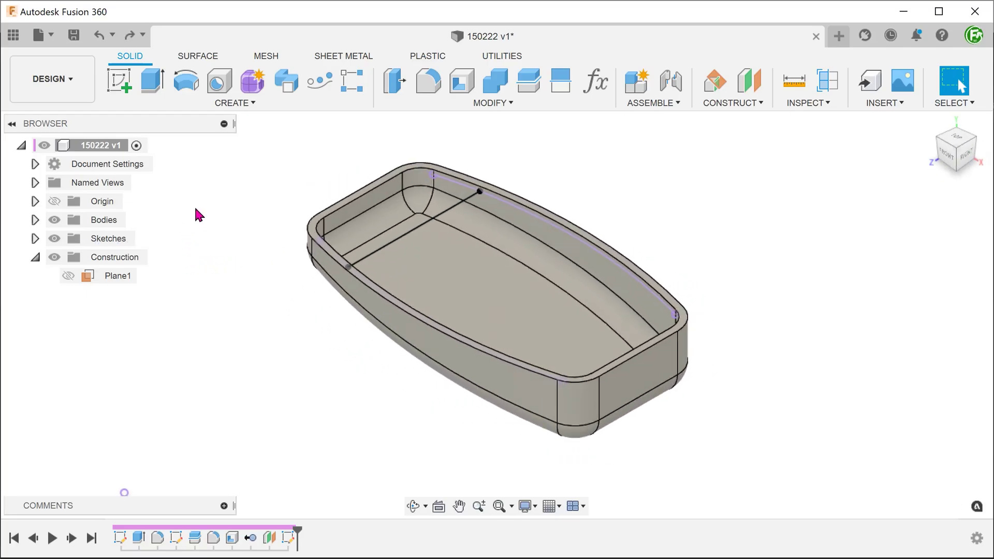
- Set up a thin extrude of the sketch line, about 10 mm down into the tray, with the Join operation
key(e)
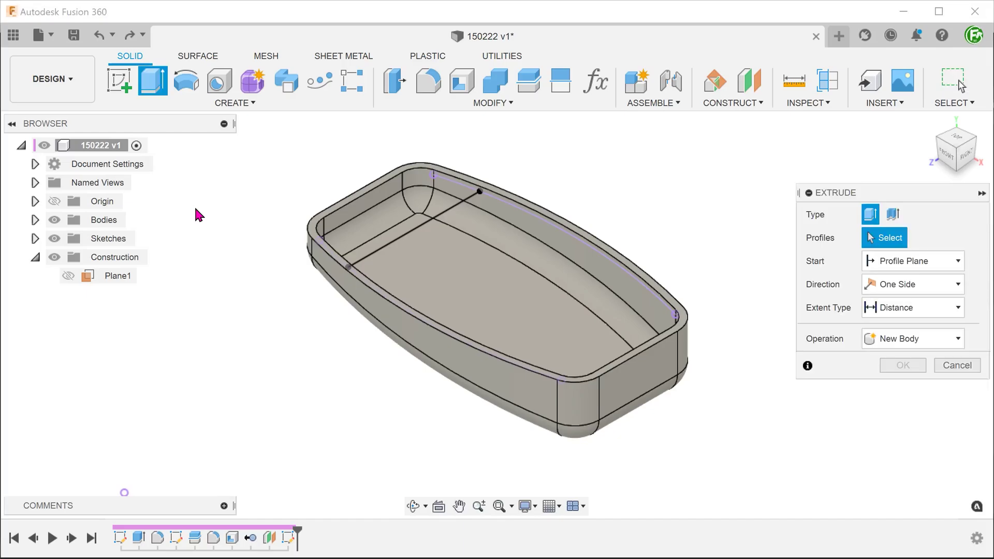
click(894, 216)
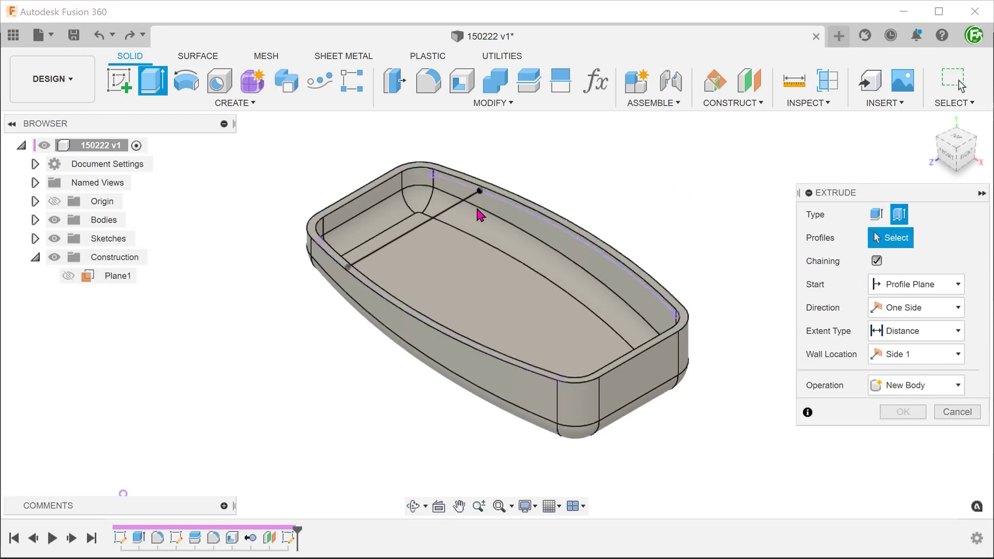
click(439, 223)
scroll(440, 223, up, 4)
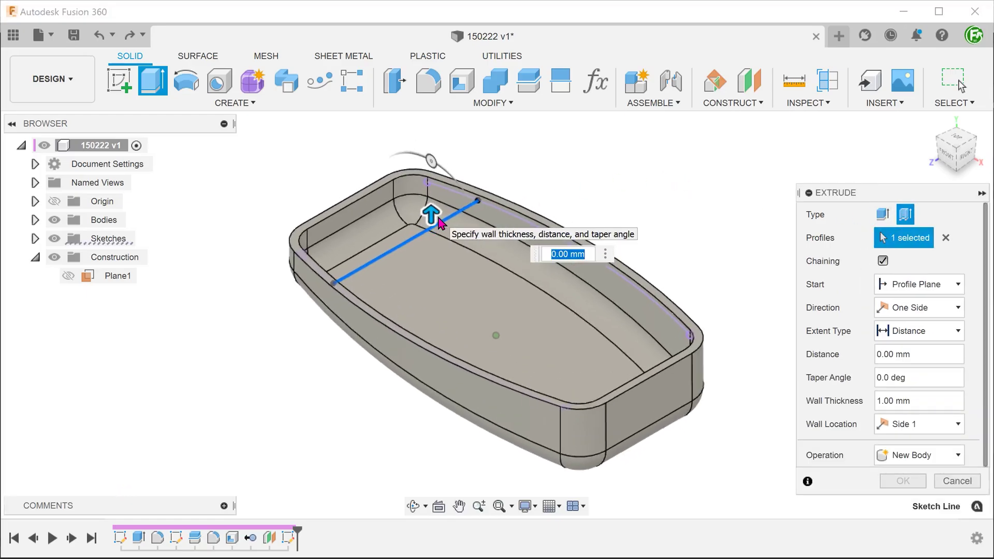
drag(408, 222, 413, 260)
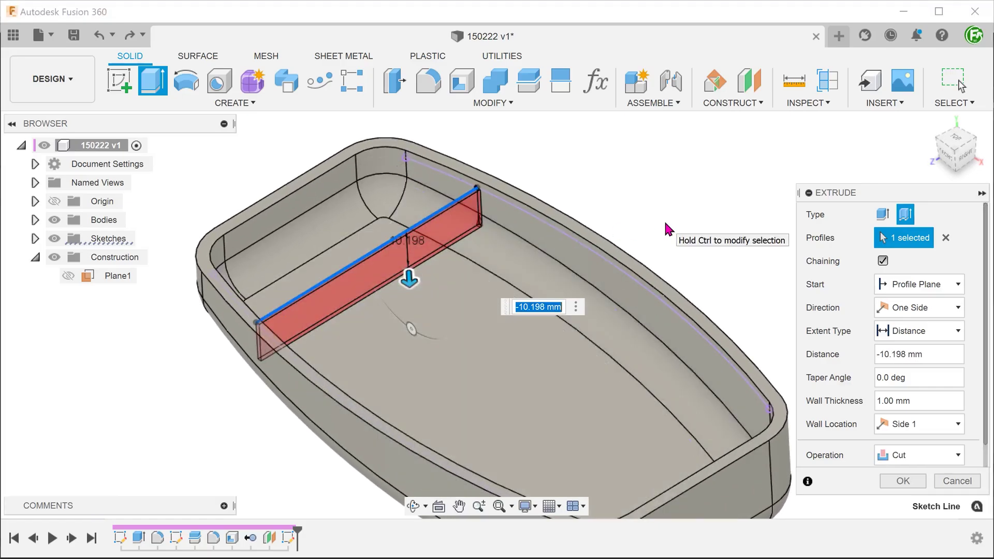
click(909, 458)
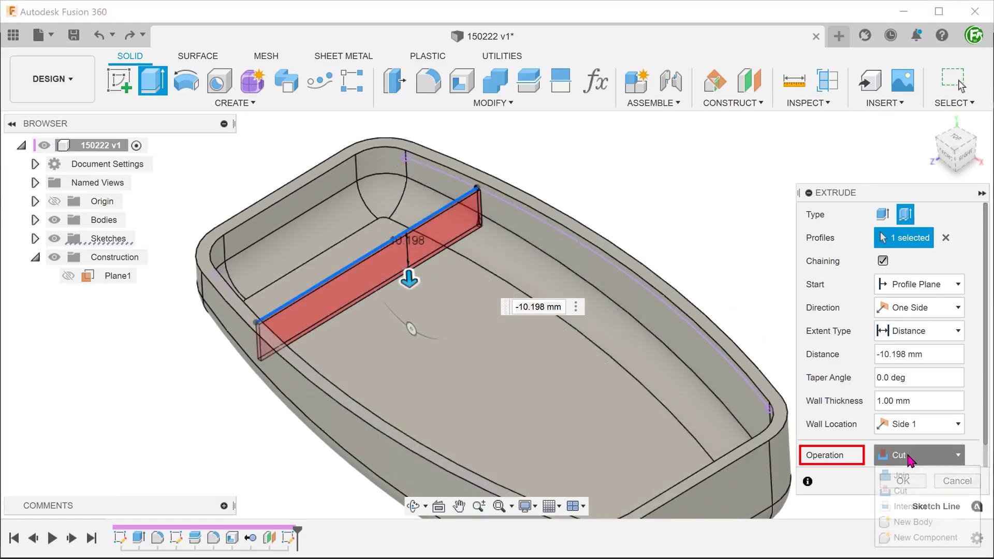
click(930, 476)
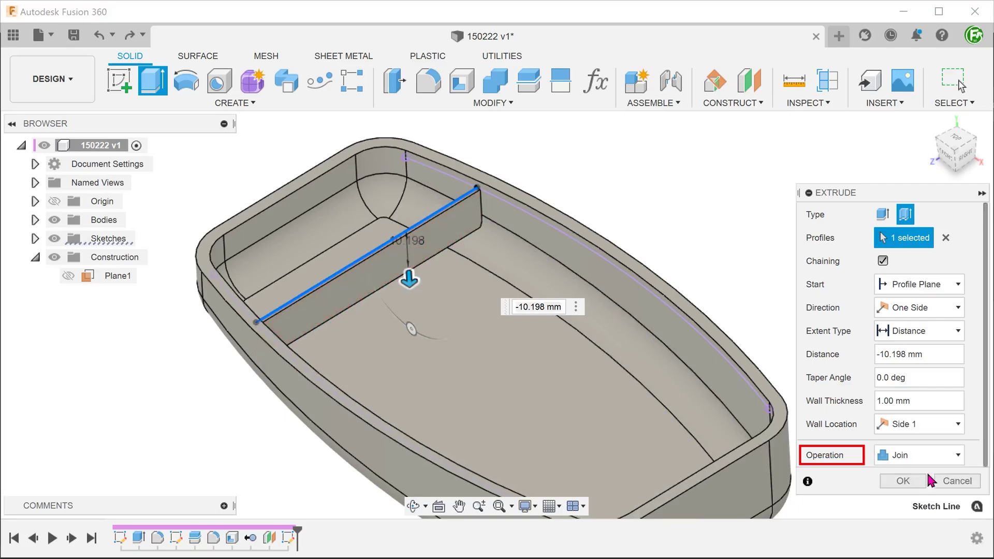
- Set the thin extrude's extent type to All so that the divider runs down to the tray's bottom
click(930, 333)
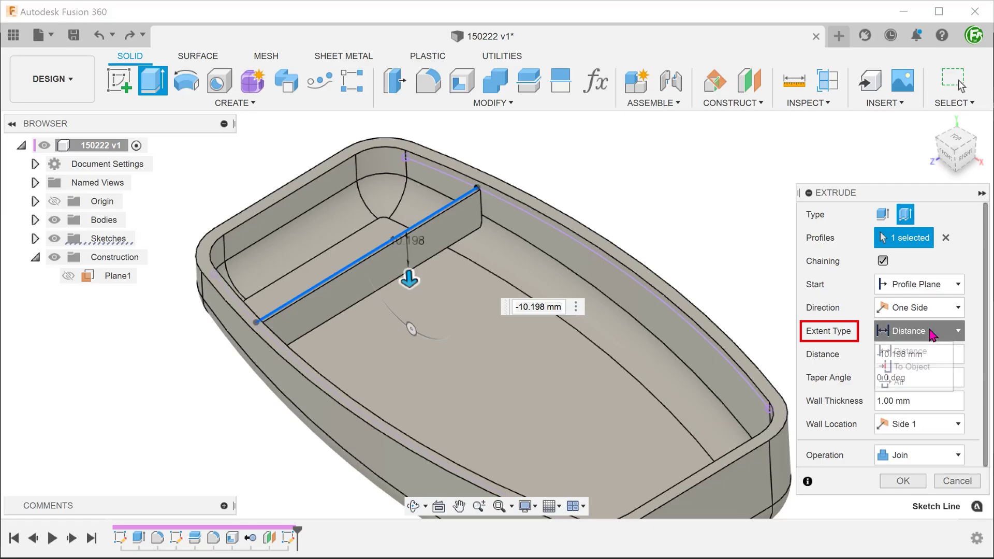
click(901, 383)
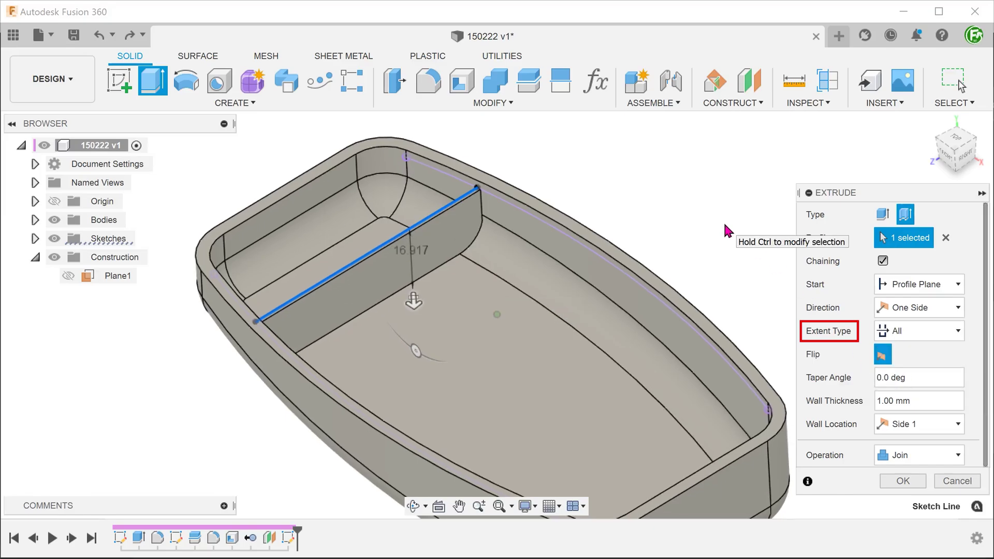
shift+middle_drag(723, 224, 692, 325)
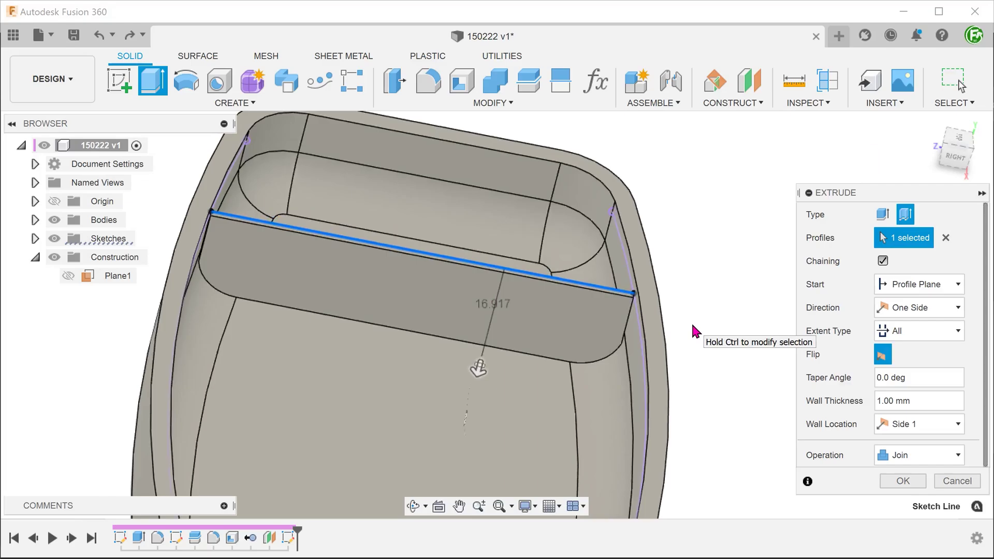
- Set the divider's wall thickness to 10 mm with the wall location at Center, and complete the extrude
click(920, 404)
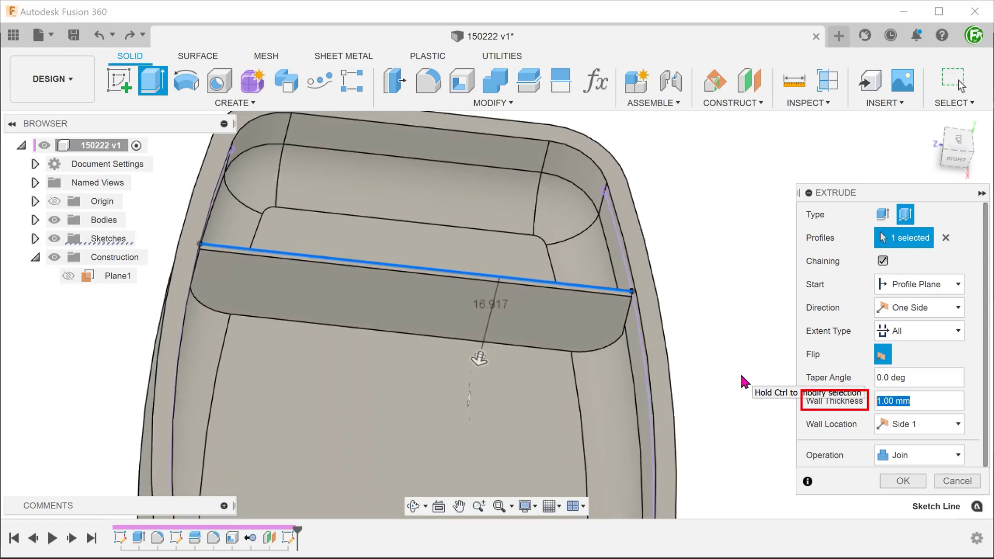
text(10)
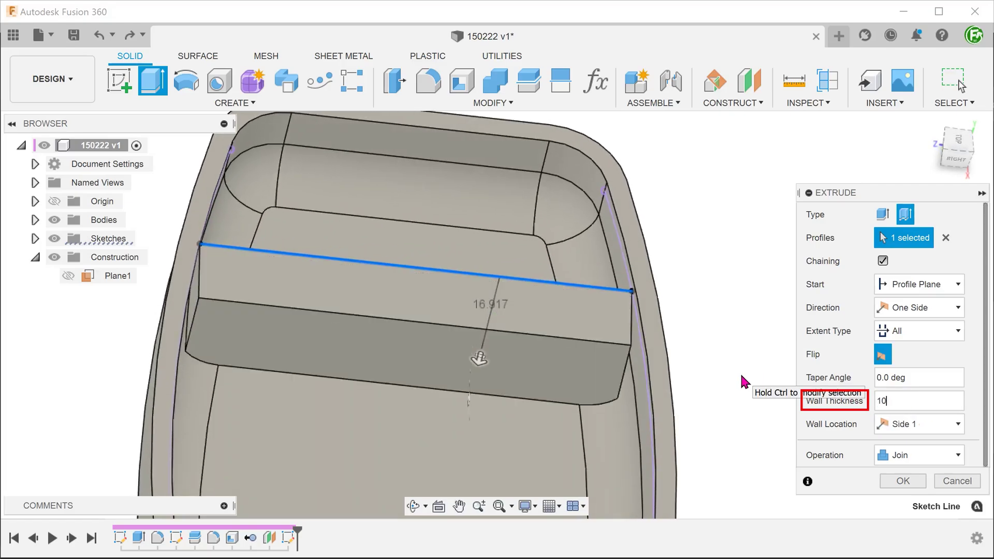
click(921, 429)
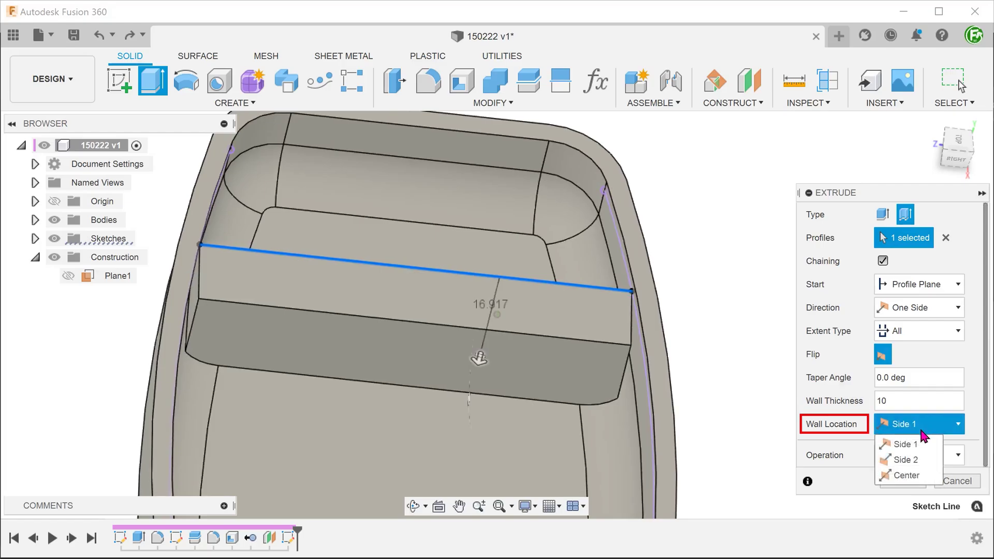
click(920, 476)
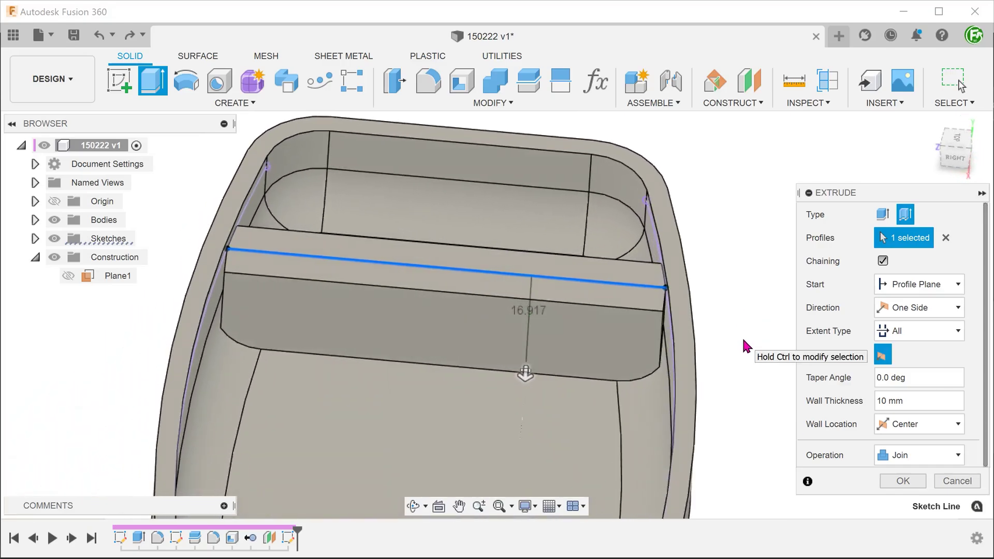
click(890, 483)
key(F6)
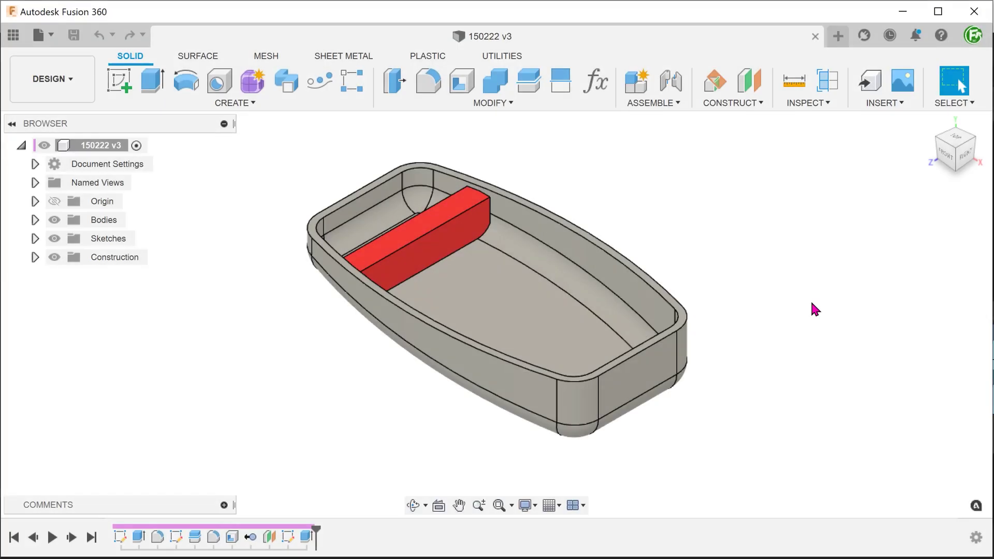
- Examine how the red divider's ends and top face meet the tray's curved inner side walls
scroll(559, 197, up, 4)
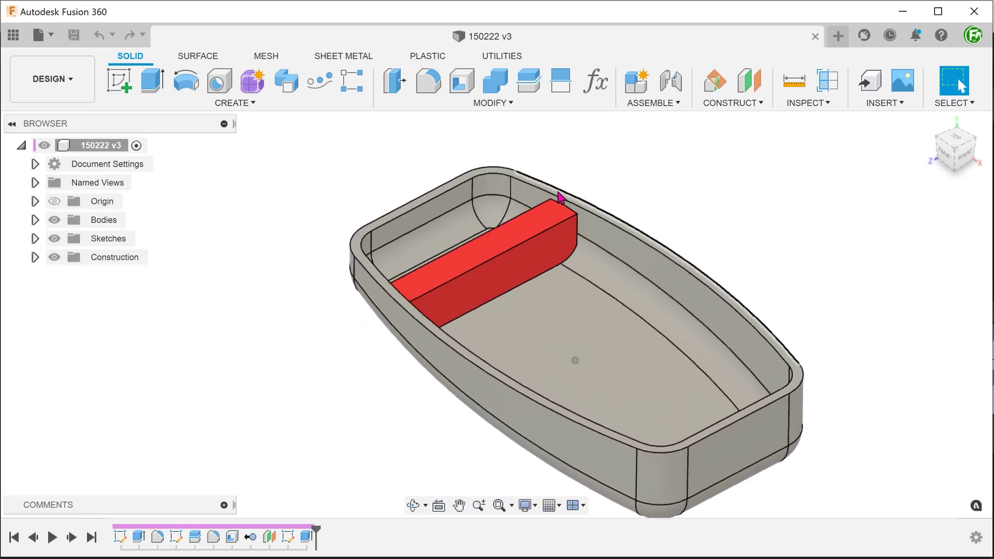
scroll(616, 183, up, 5)
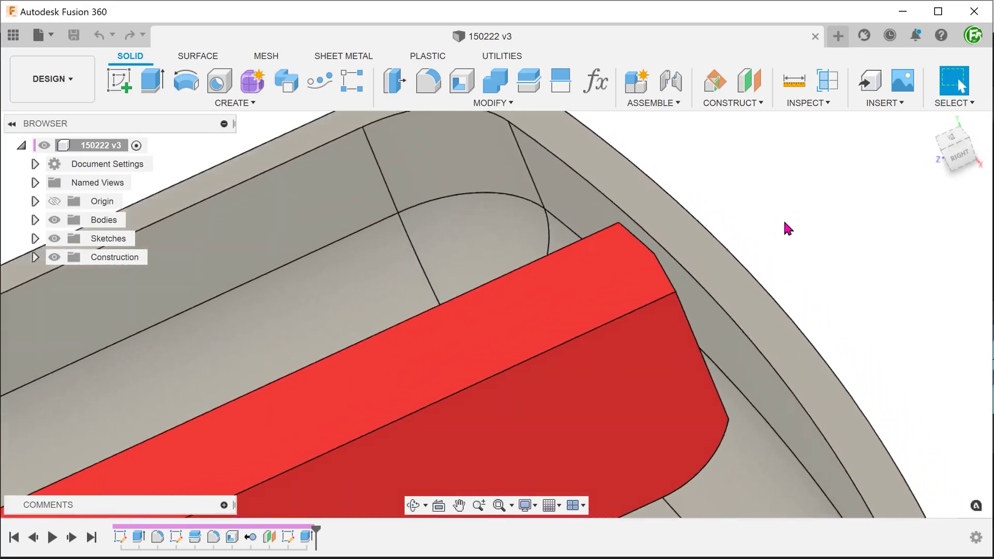
scroll(785, 219, up, 2)
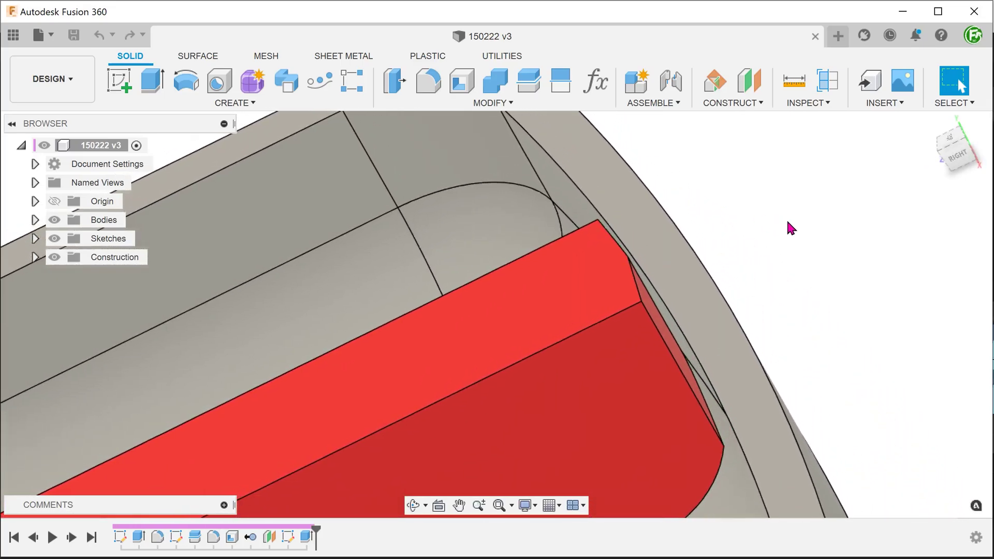
shift+middle_drag(787, 222, 831, 222)
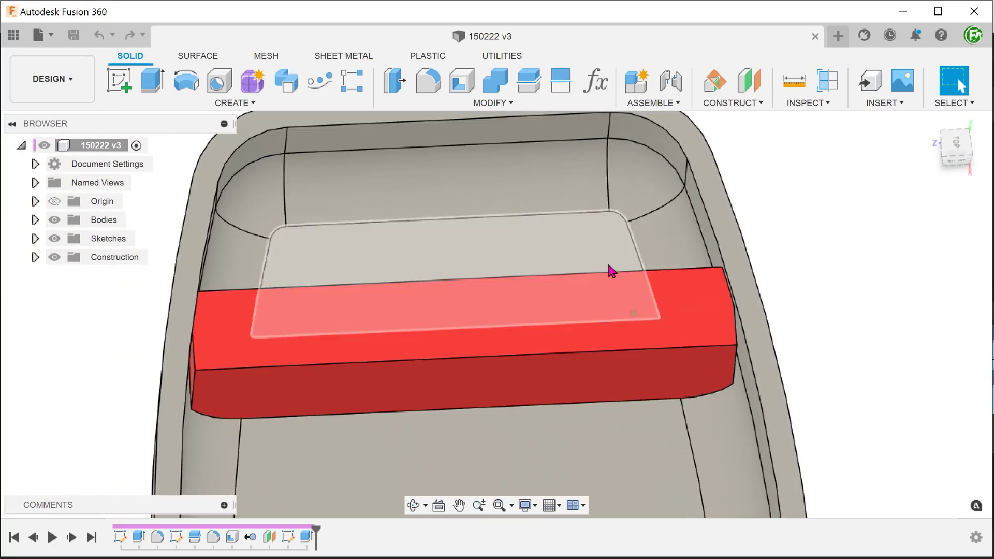
click(531, 304)
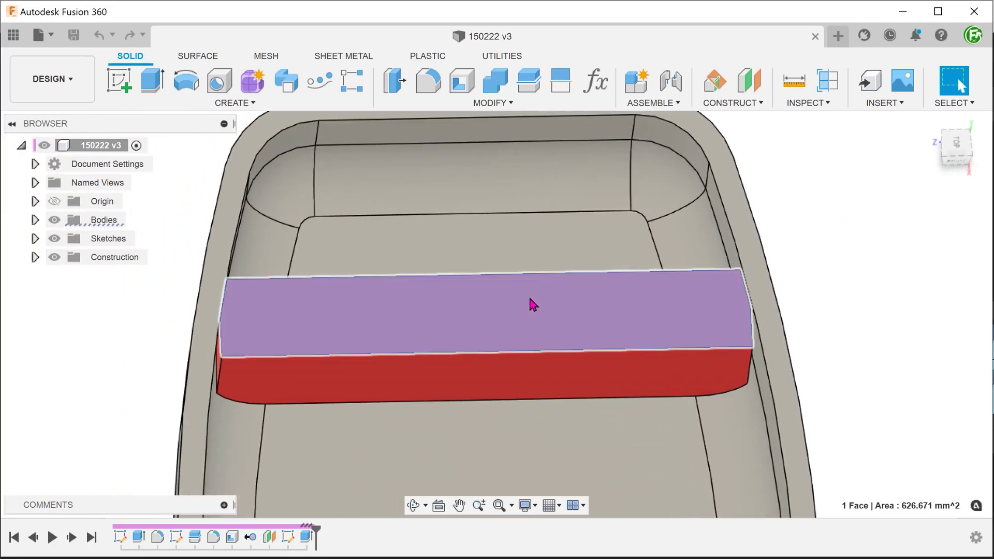
click(955, 147)
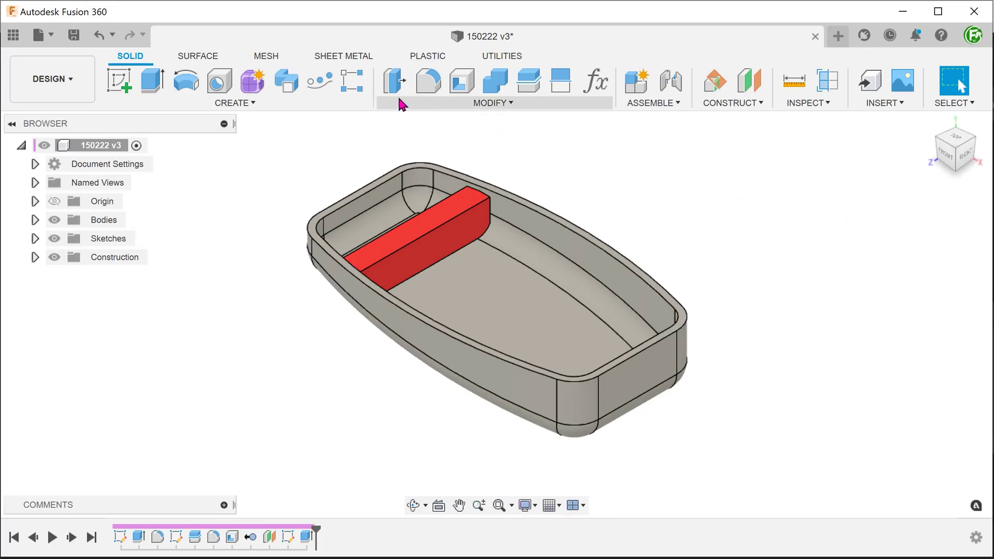
- Start a rectangular pattern of type Features and choose the divider extrusion as the object
click(353, 90)
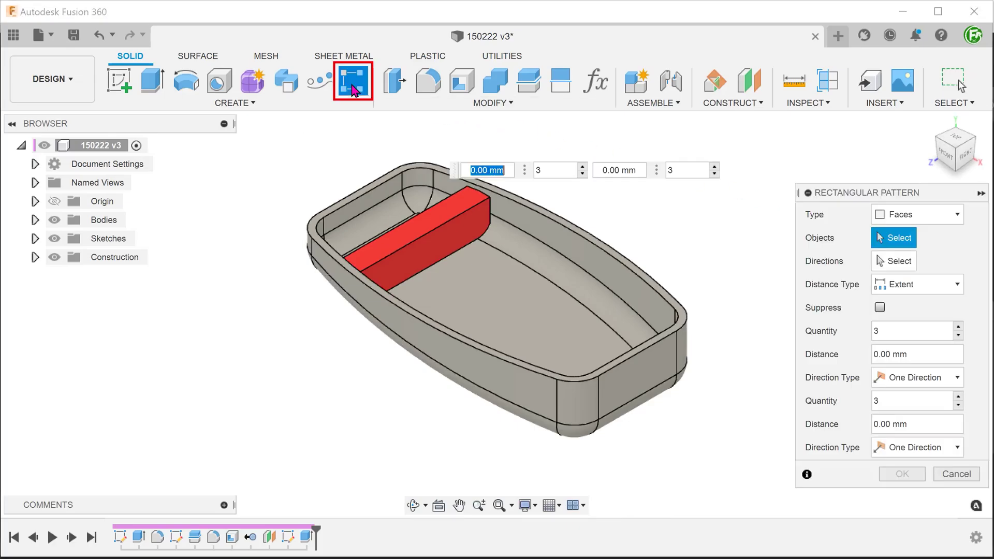
click(916, 214)
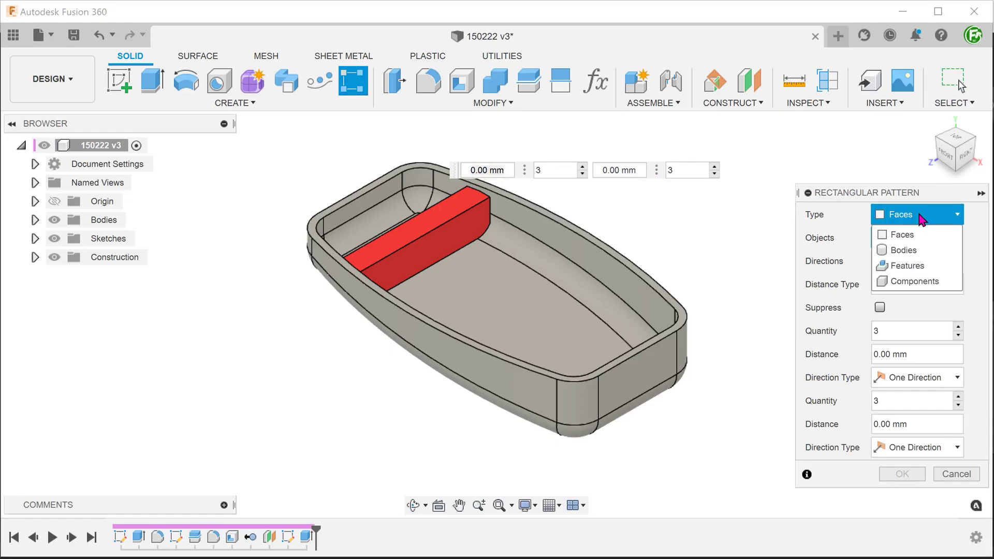
click(938, 266)
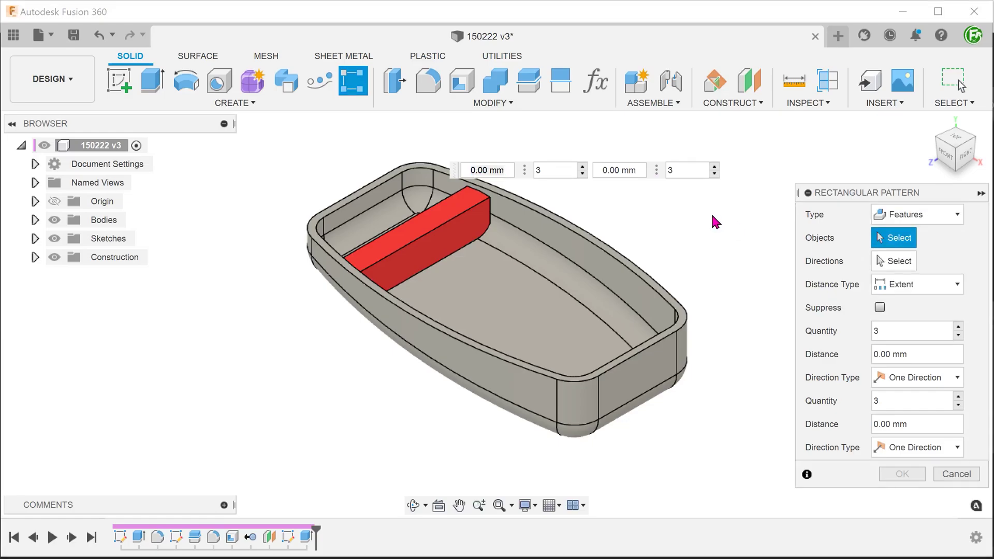
click(441, 242)
scroll(441, 237, up, 3)
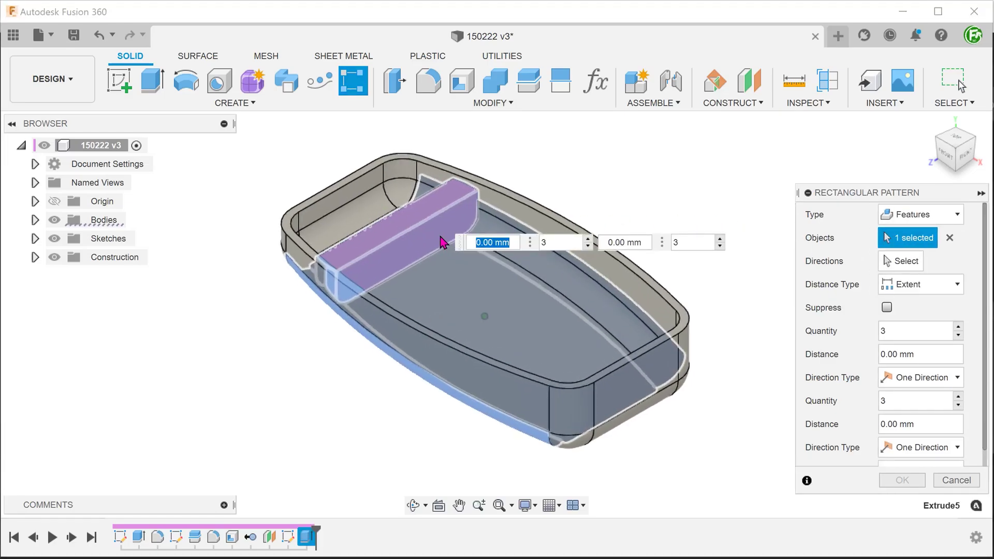
- Set the pattern direction to the origin axis that runs along the tray's length
click(906, 260)
shift+middle_drag(622, 297, 396, 357)
click(465, 383)
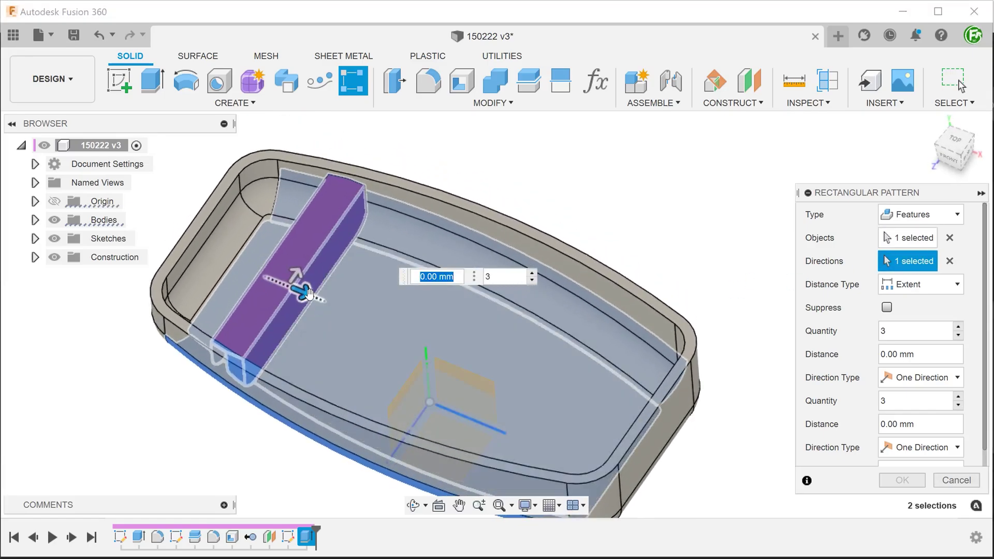
- Pattern the divider as 5 instances over an extent of about 83 mm along the tray, and complete the pattern
drag(307, 288, 489, 355)
shift+middle_drag(489, 355, 477, 349)
drag(477, 352, 560, 365)
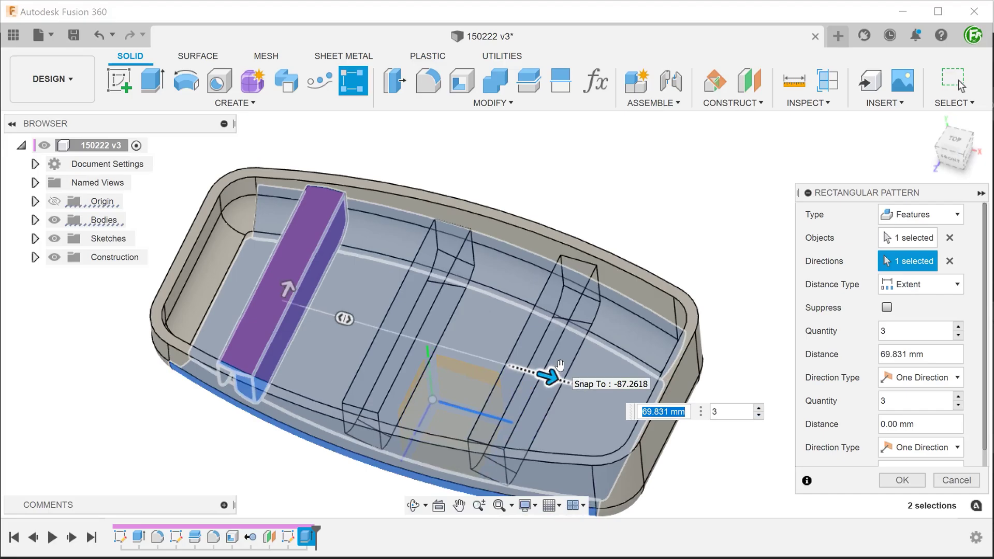
click(710, 412)
text(5)
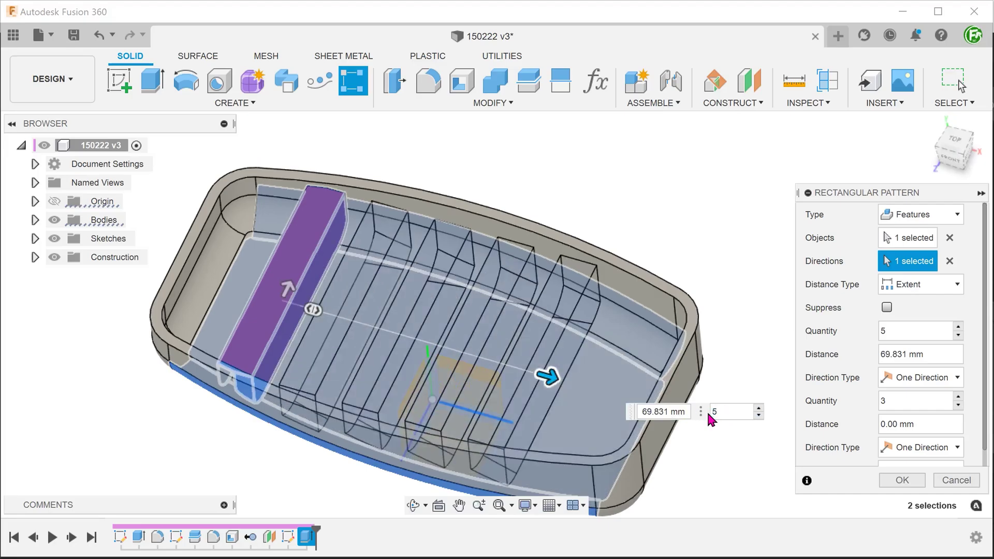
drag(550, 379, 601, 398)
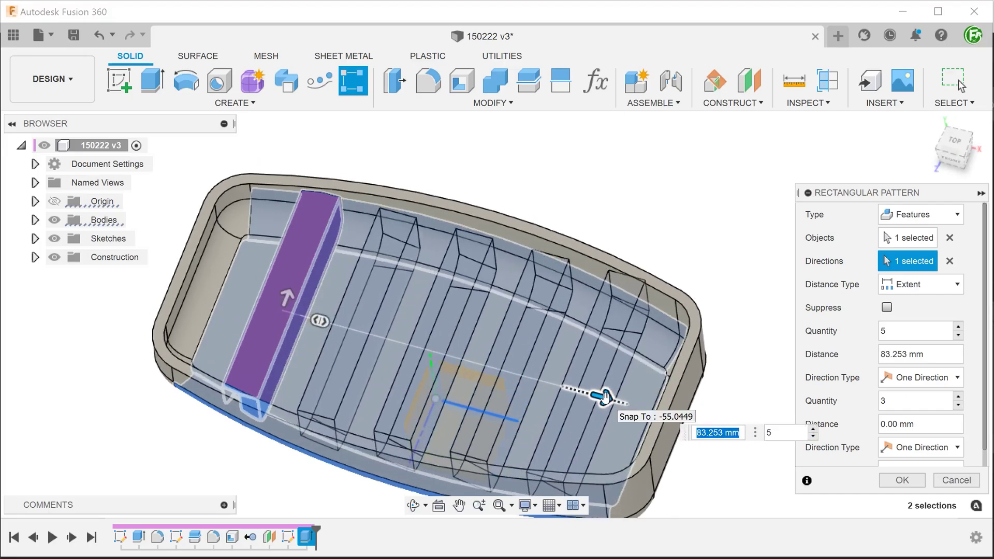
key(Tab)
scroll(927, 461, down, 1)
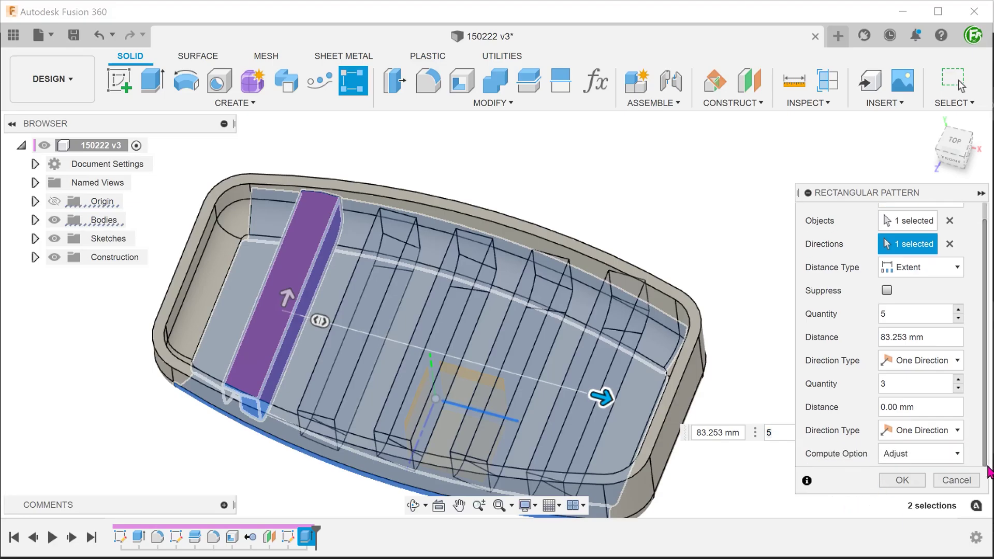
click(901, 480)
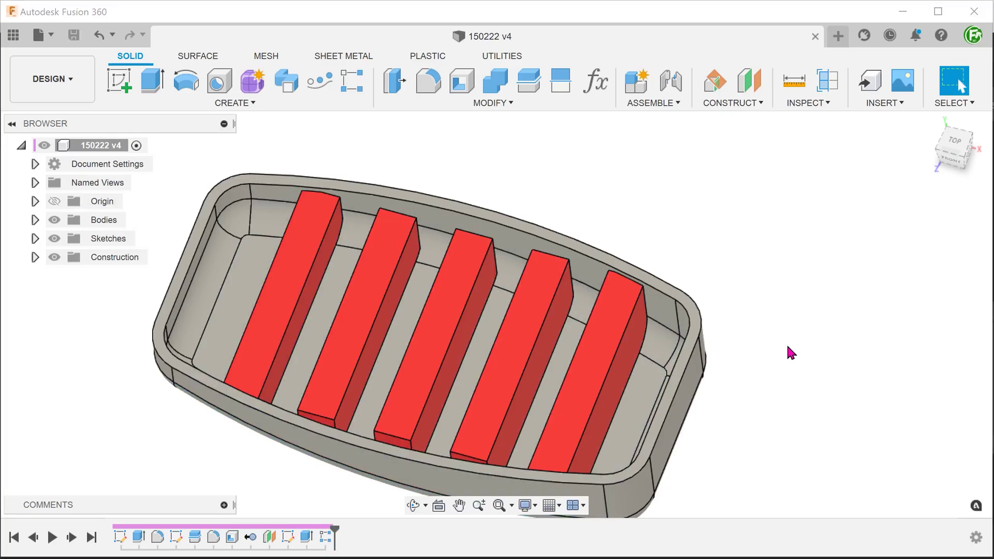
- Examine the patterned dividers in a section analysis through the XY plane, and cancel the analysis
click(830, 88)
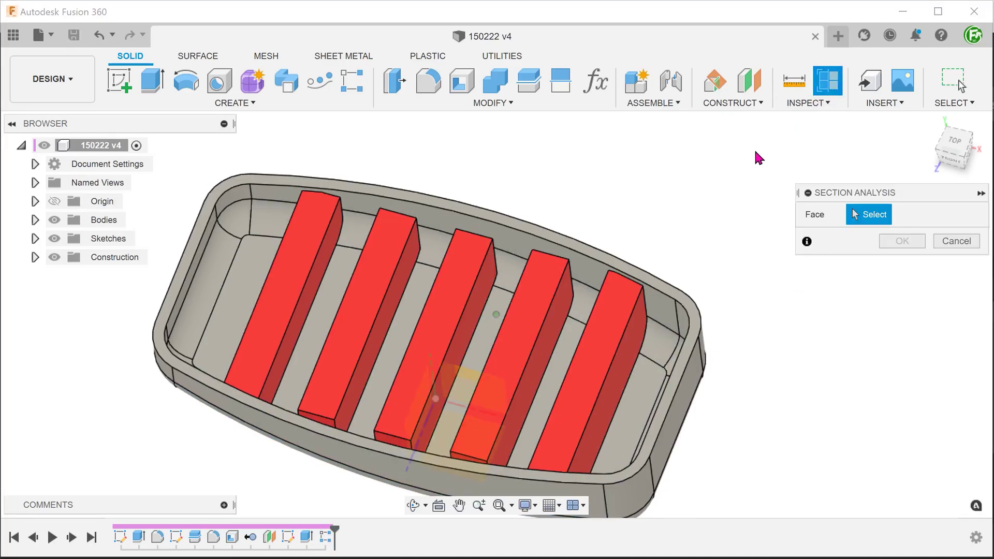
scroll(595, 279, down, 1)
shift+middle_drag(592, 277, 577, 233)
click(519, 291)
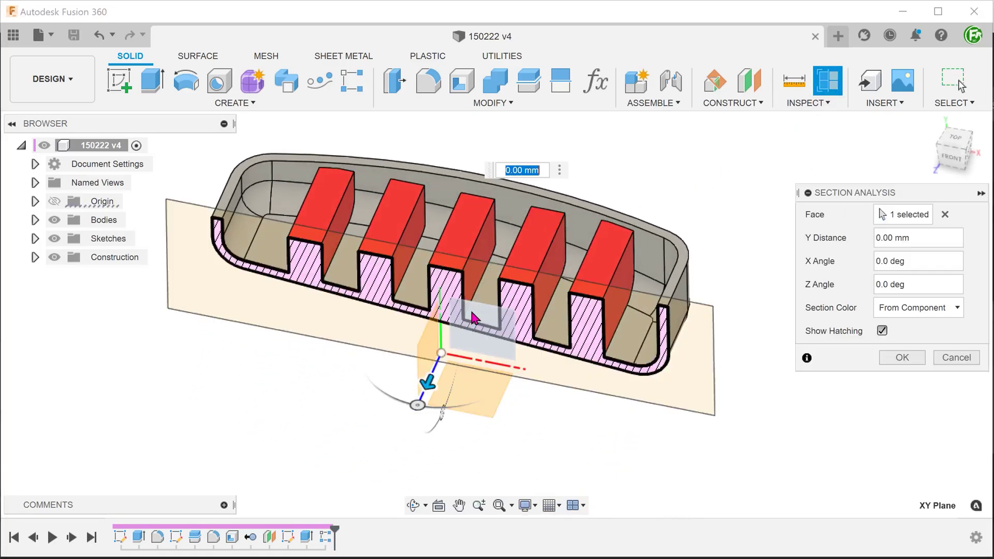
mouse_move(519, 291)
shift+middle_down()
mouse_move(264, 396)
mouse_move(203, 409)
mouse_move(252, 426)
shift+middle_up()
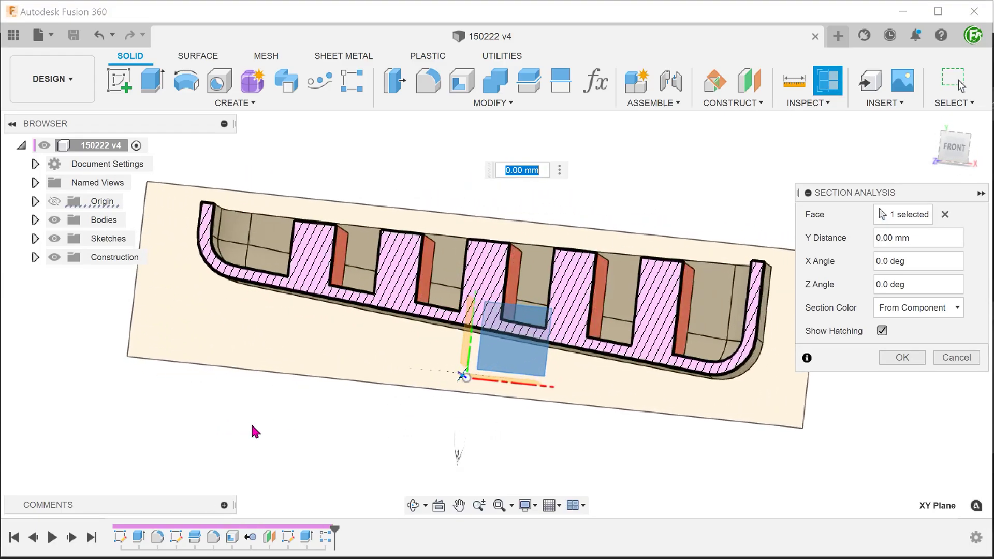
click(946, 358)
- Examine how the ends of the patterned dividers meet the tray's curved side walls, close up and from above
shift+middle_drag(377, 420, 331, 414)
scroll(375, 423, up, 10)
click(262, 395)
click(417, 418)
shift+middle_drag(417, 418, 423, 462)
click(554, 462)
scroll(424, 456, down, 5)
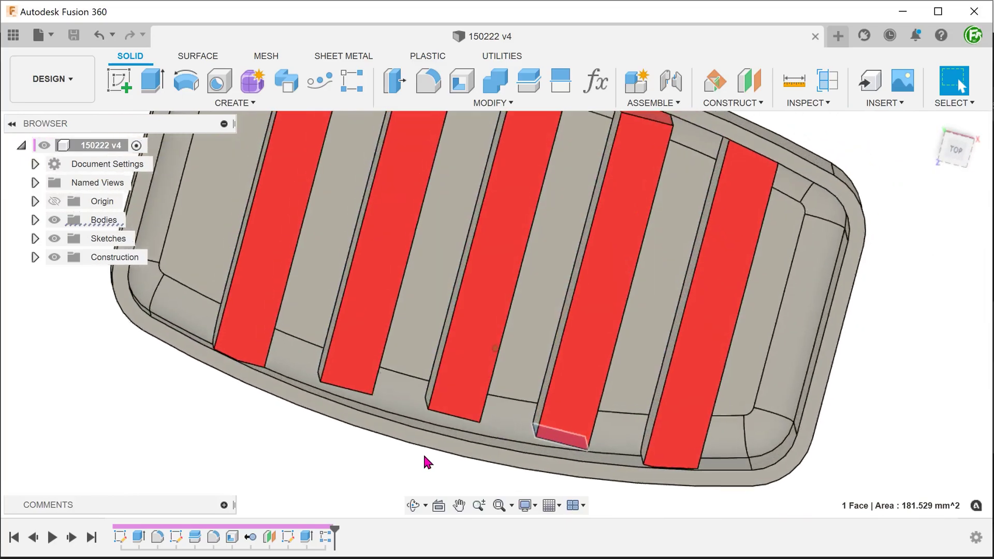
click(954, 149)
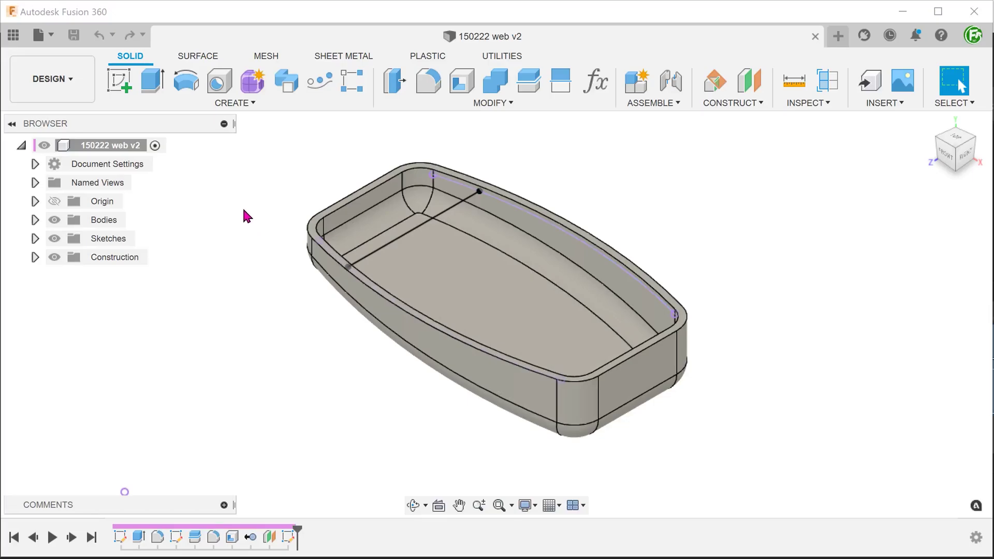
- In the 150222 web design, start a Web feature using the sketch line across the tray as its profile
click(199, 102)
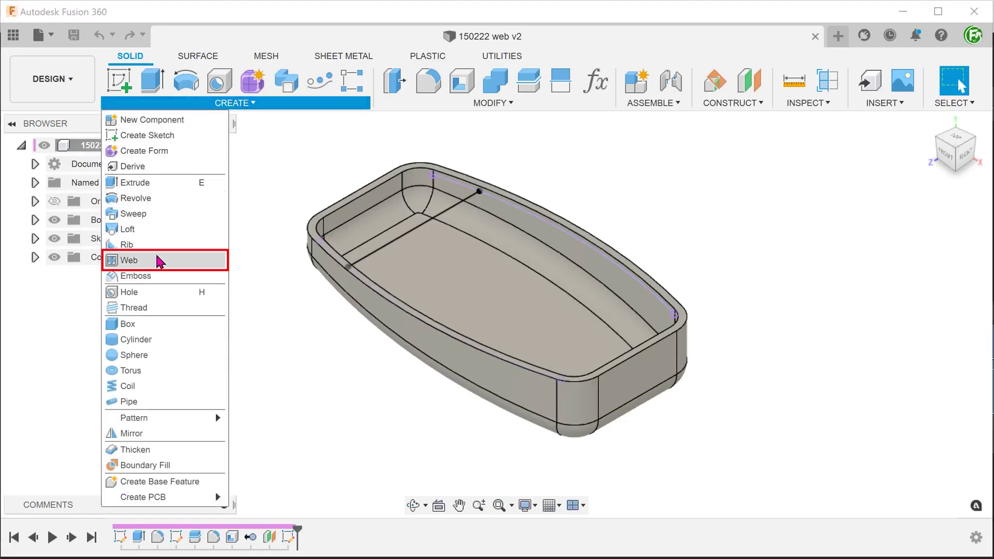
click(160, 261)
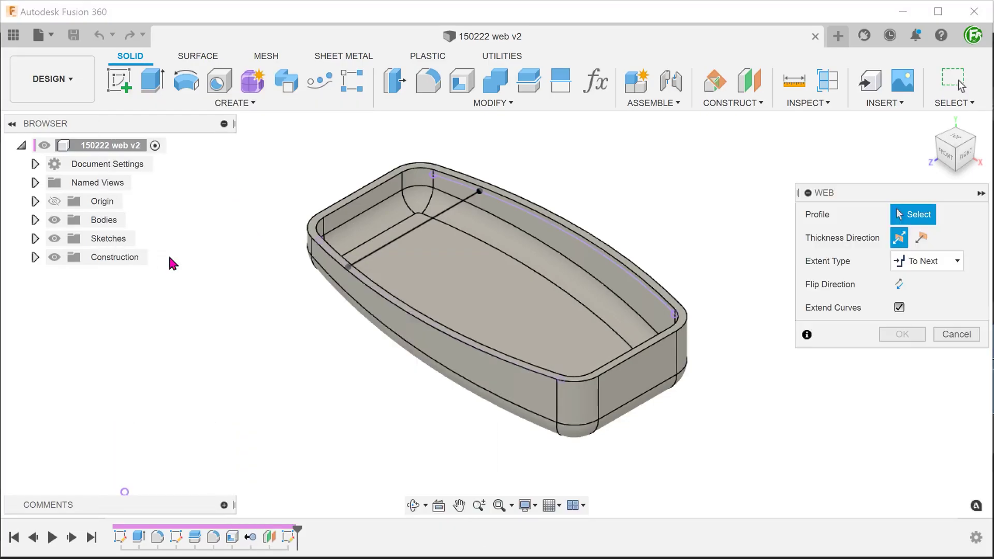
click(375, 255)
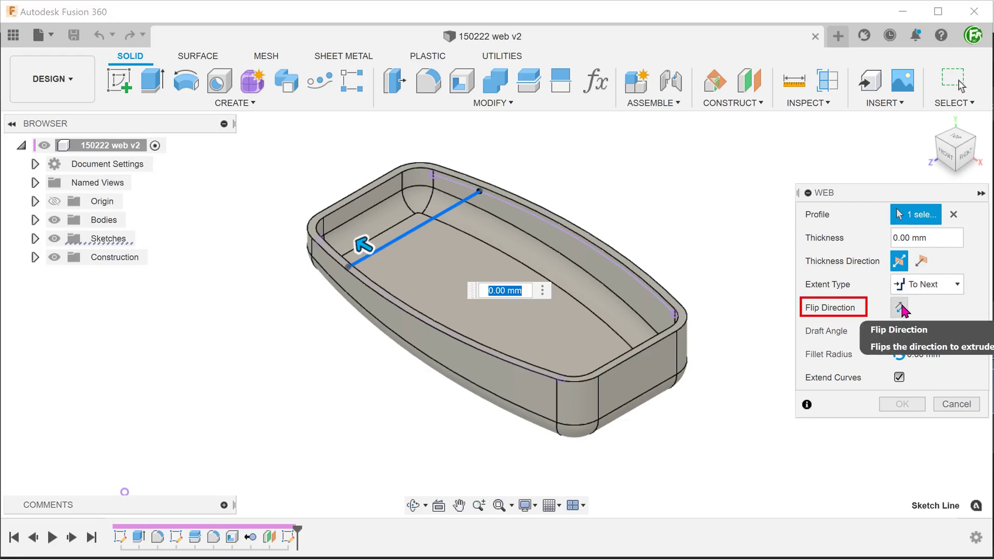
- Set the web's thickness to 10 mm
scroll(426, 191, up, 2)
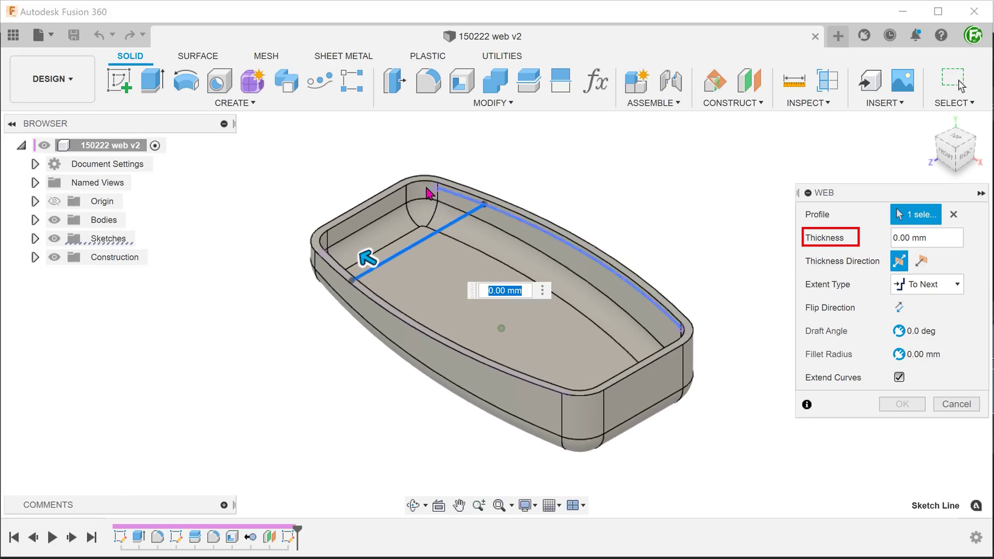
scroll(283, 256, up, 2)
drag(345, 259, 317, 241)
shift+middle_drag(332, 245, 304, 235)
mouse_move(303, 235)
mouse_down()
mouse_move(284, 202)
mouse_move(299, 226)
mouse_up()
shift+middle_drag(300, 226, 310, 238)
mouse_move(309, 238)
mouse_down()
mouse_move(304, 248)
mouse_move(276, 222)
mouse_move(294, 244)
mouse_up()
text(10)
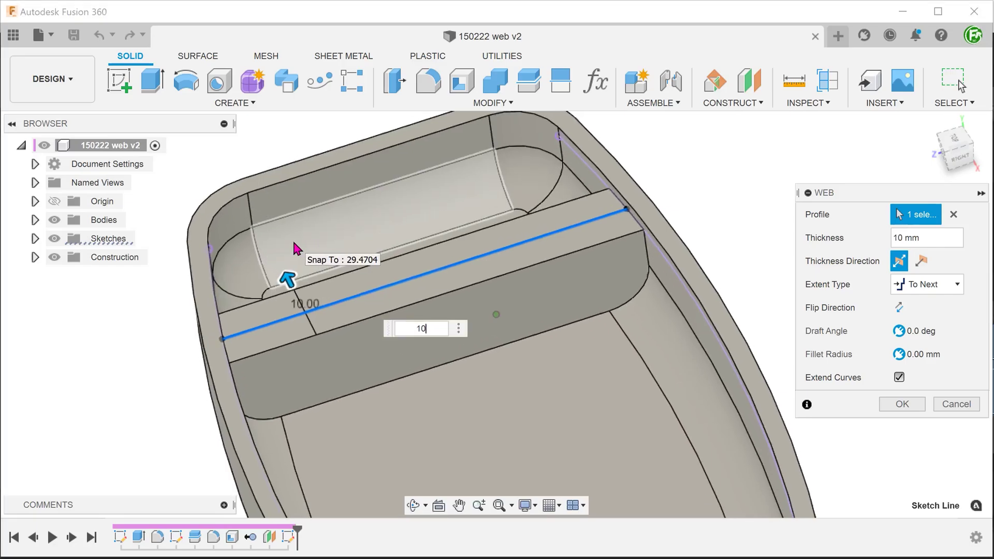
- Check the web preview from above, complete the feature, and examine how its end meets the tray's curved side wall
click(953, 138)
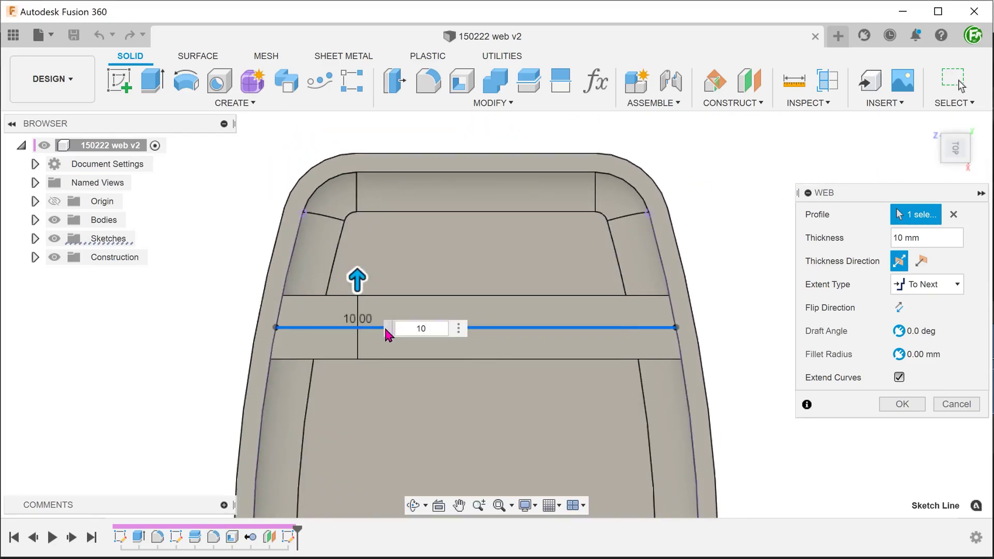
drag(387, 328, 411, 136)
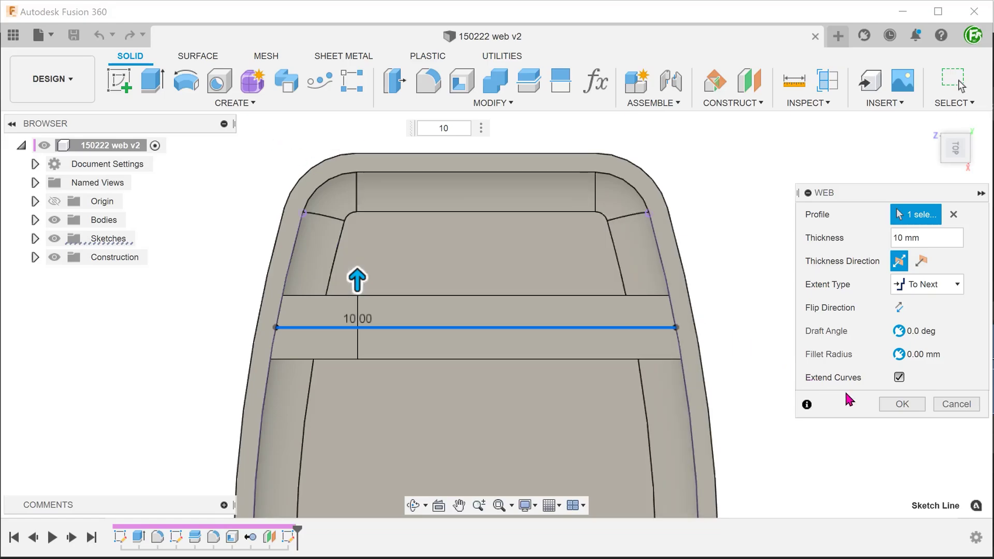
click(901, 404)
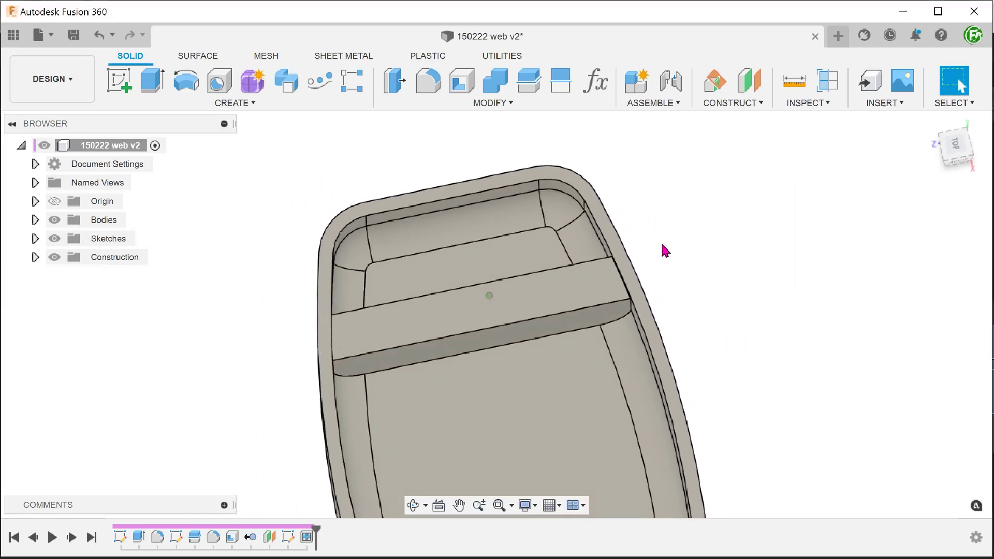
scroll(694, 288, up, 5)
click(691, 296)
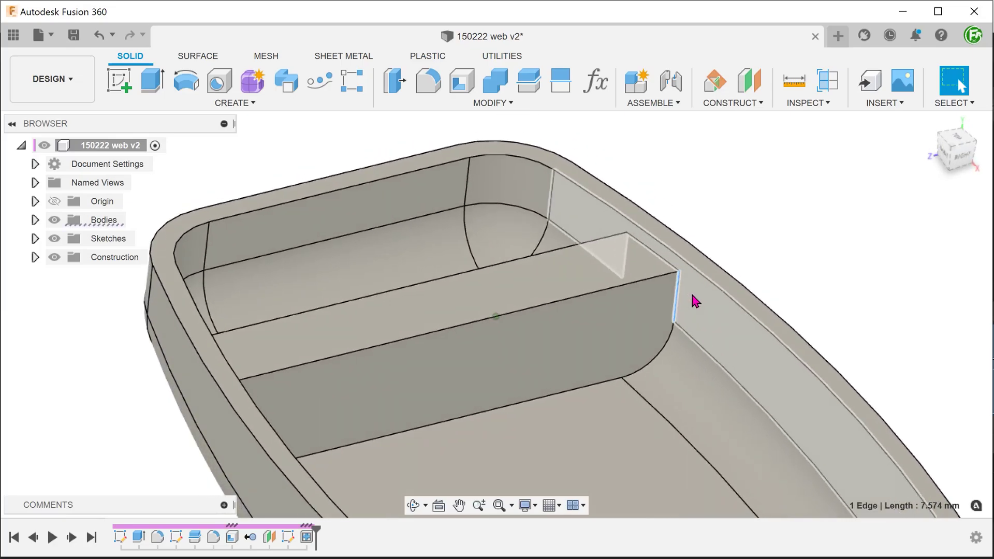
click(805, 219)
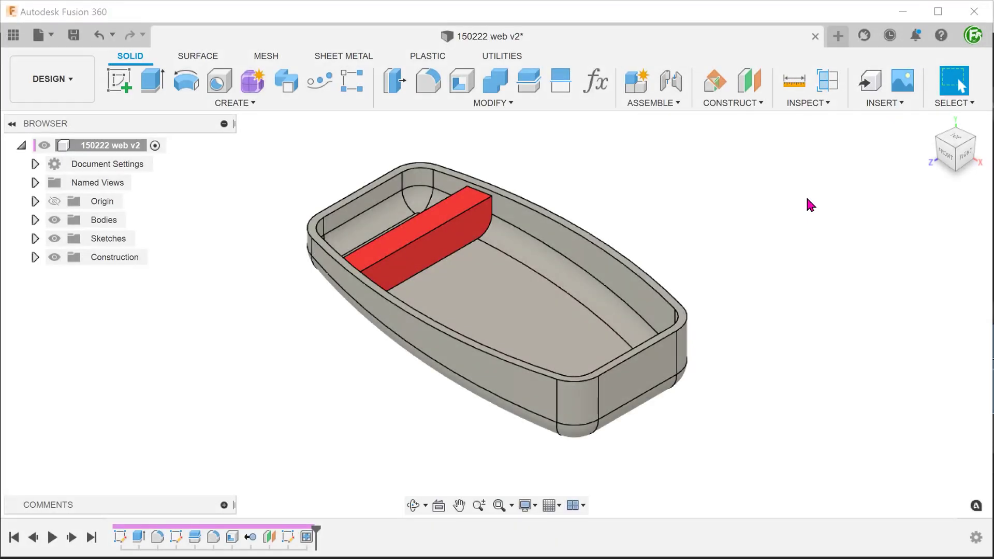
- Start a rectangular pattern of the web feature, with the origin axis along the tray's length as its direction
click(345, 91)
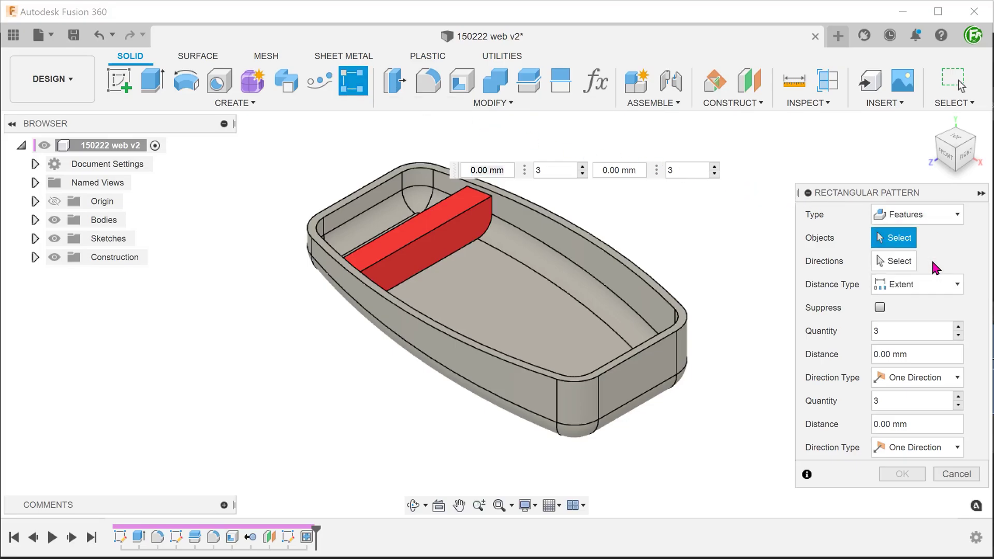
scroll(714, 229, up, 2)
shift+middle_drag(700, 230, 657, 239)
click(411, 288)
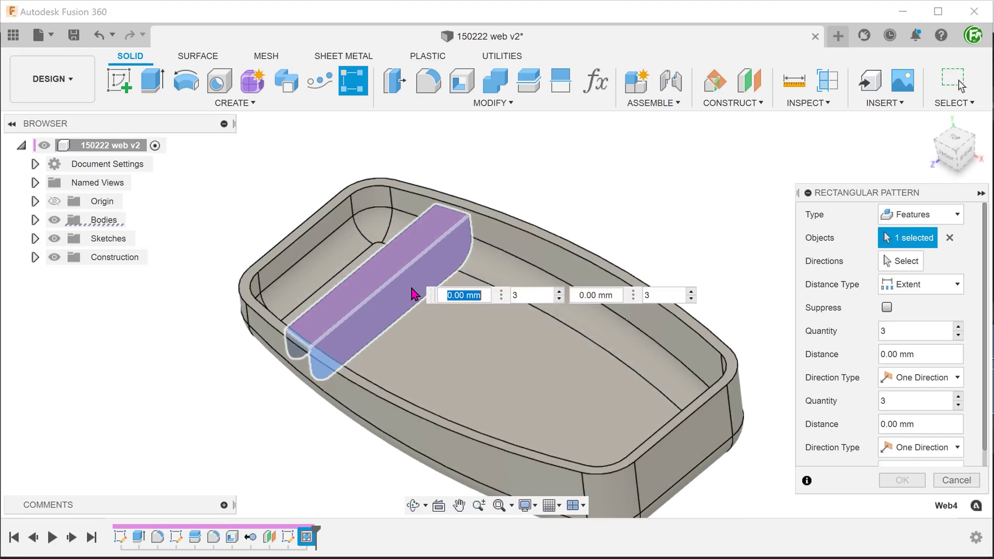
click(909, 263)
shift+middle_drag(459, 410, 490, 414)
click(493, 429)
- Pattern the web as 5 instances over an extent of about 78 mm, and complete the pattern
drag(328, 312, 578, 401)
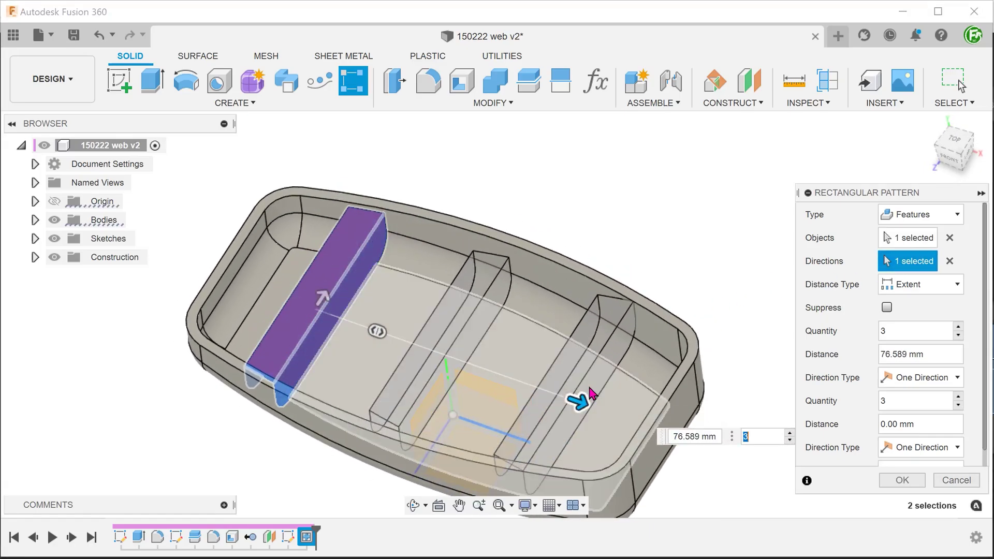
text(5)
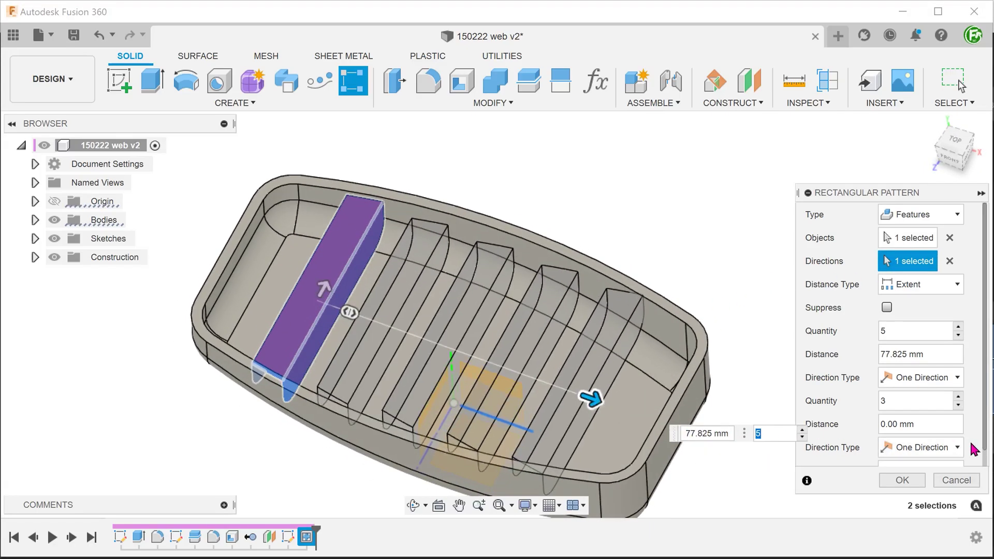
scroll(974, 450, down, 1)
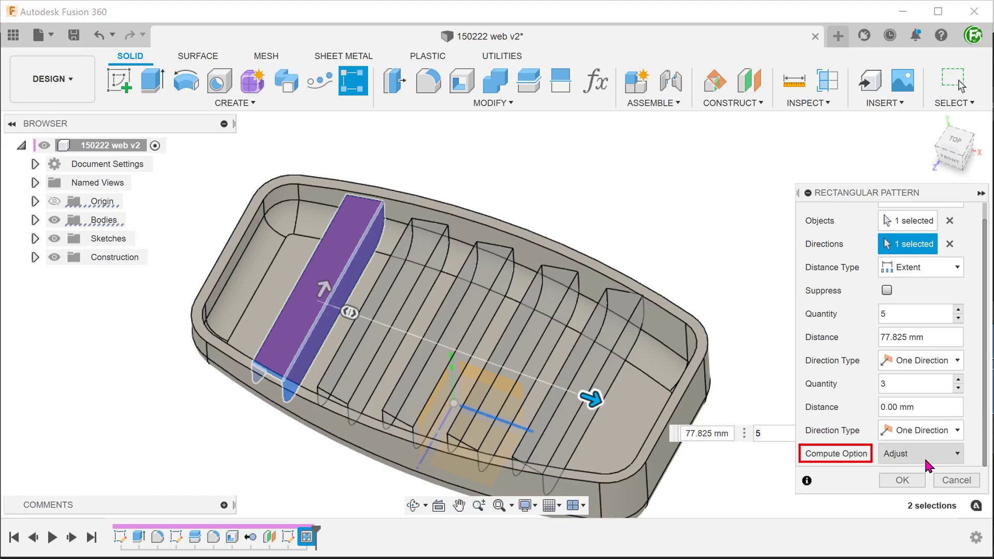
click(902, 481)
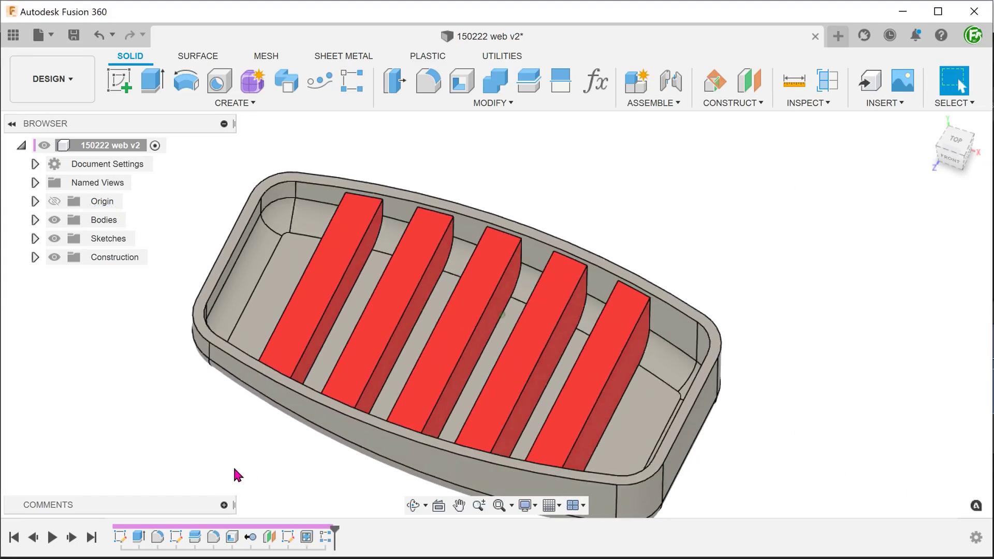
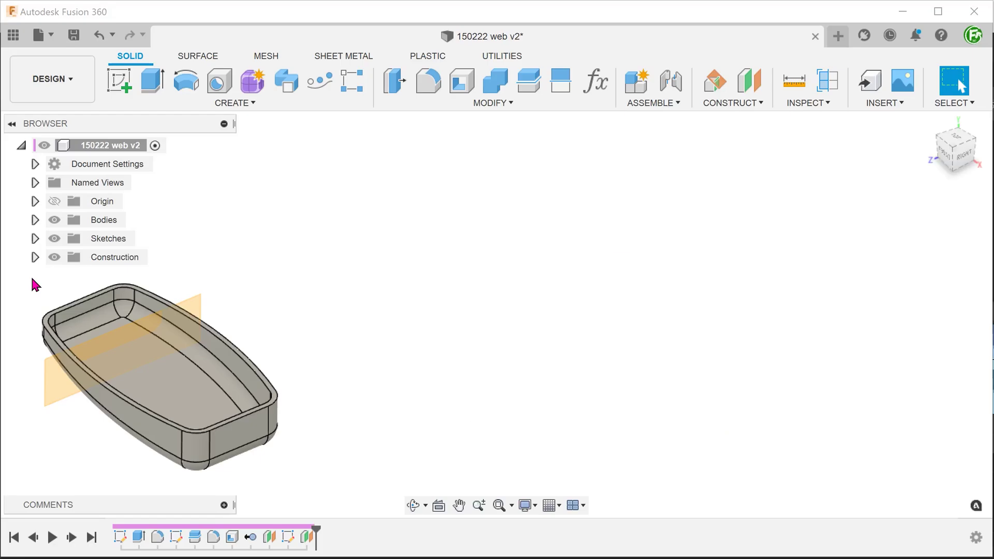
- Create a sketch on the offset plane that crosses the tray, and turn on Slice
click(32, 279)
key(F6)
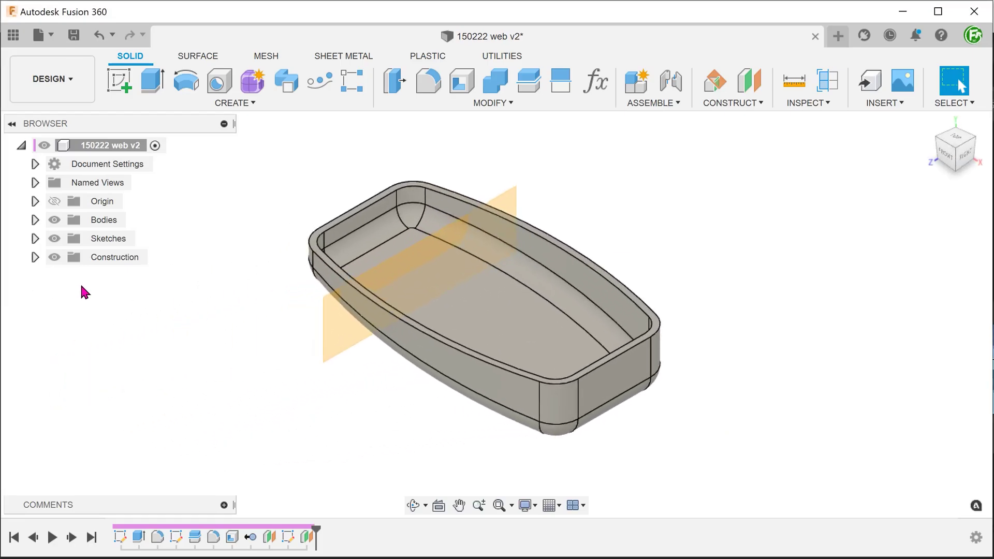
click(383, 278)
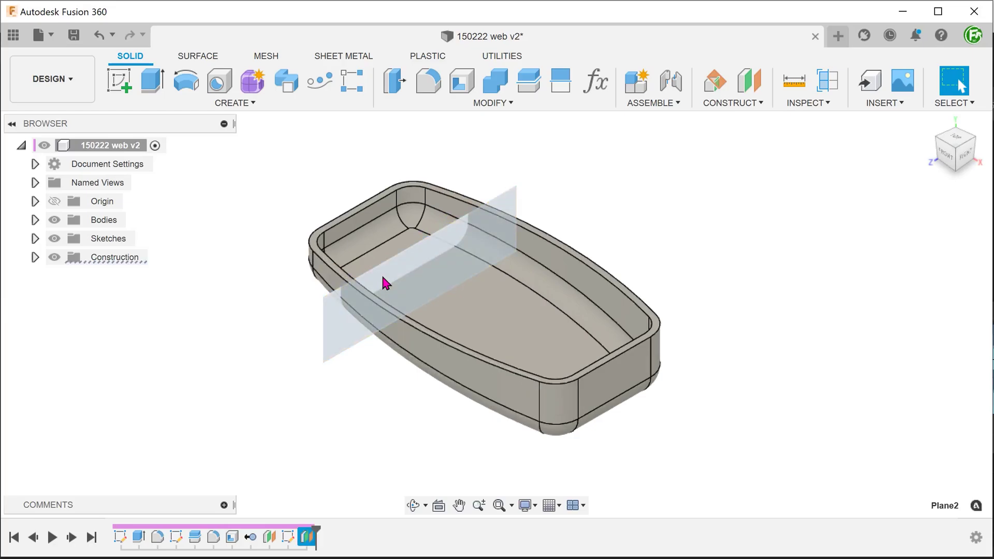
right_click(383, 282)
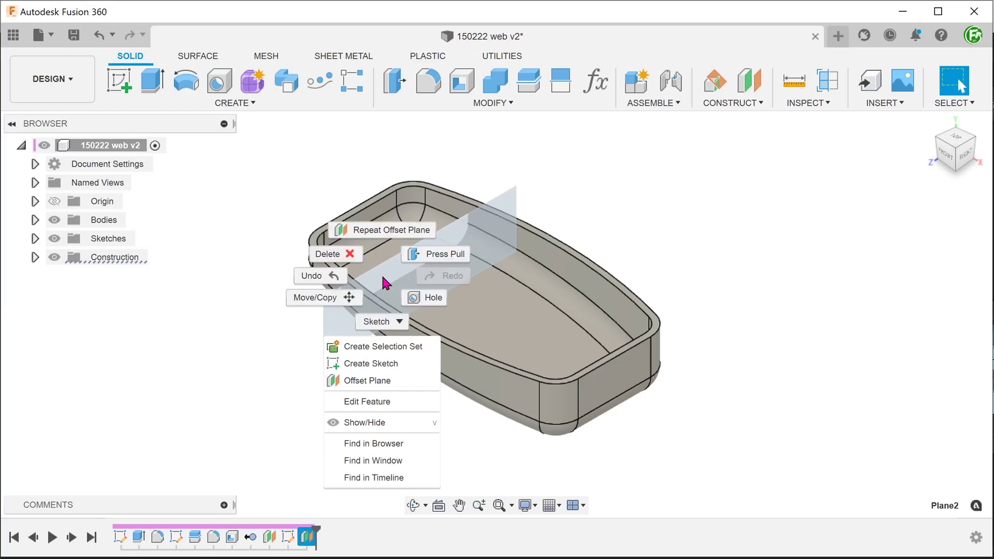
click(385, 363)
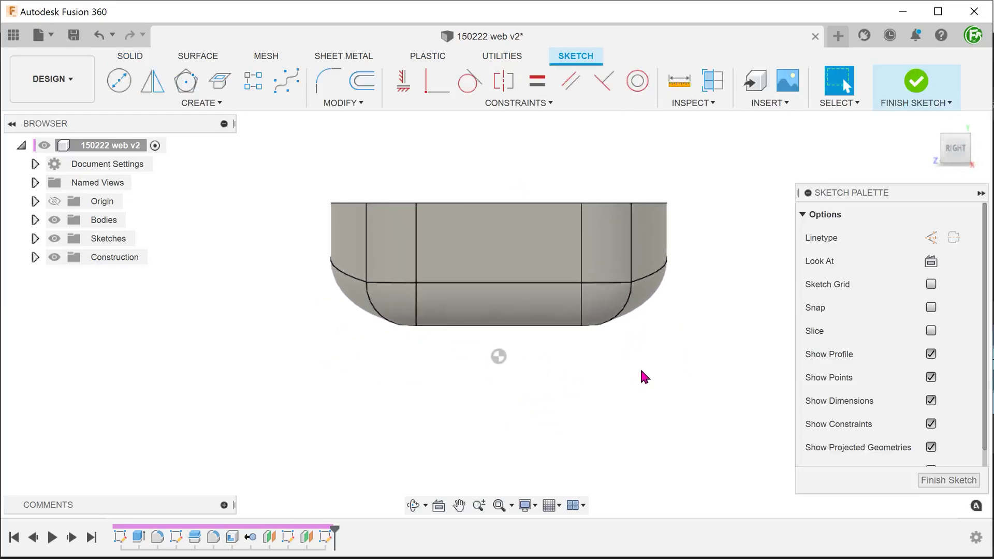
click(931, 331)
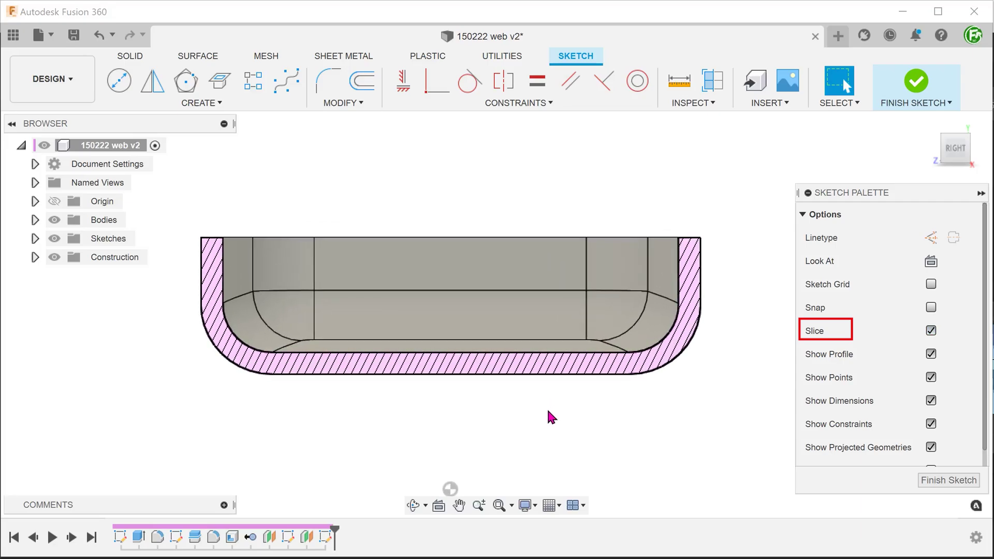
- Sketch a nearly horizontal line about 46 mm long between the tray's inner side walls, slightly below the rim
key(l)
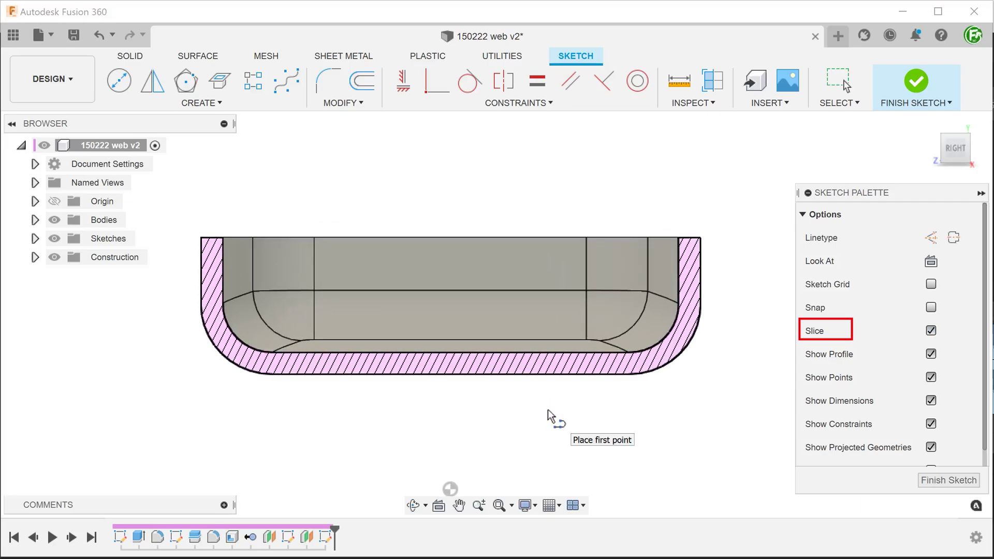
click(282, 262)
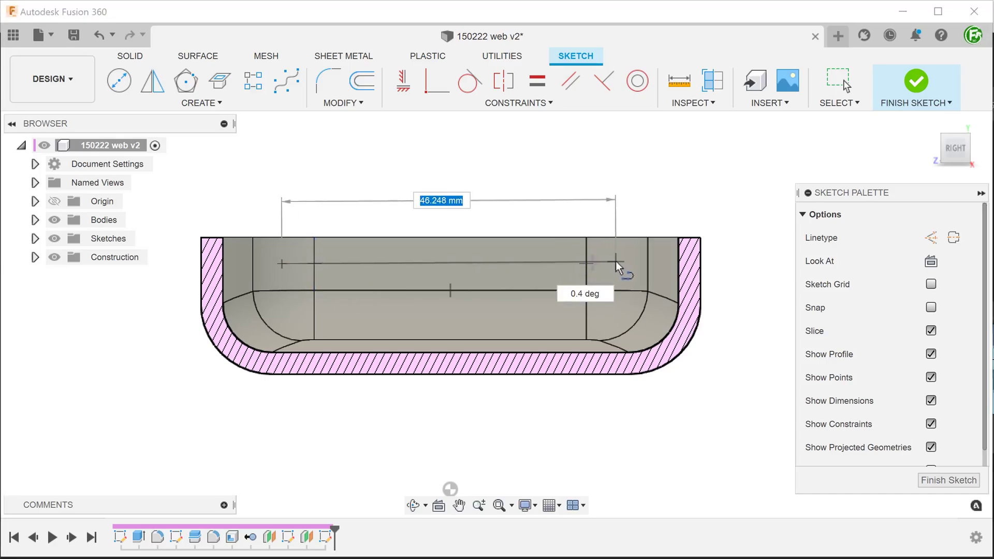
double_click(616, 261)
key(Escape)
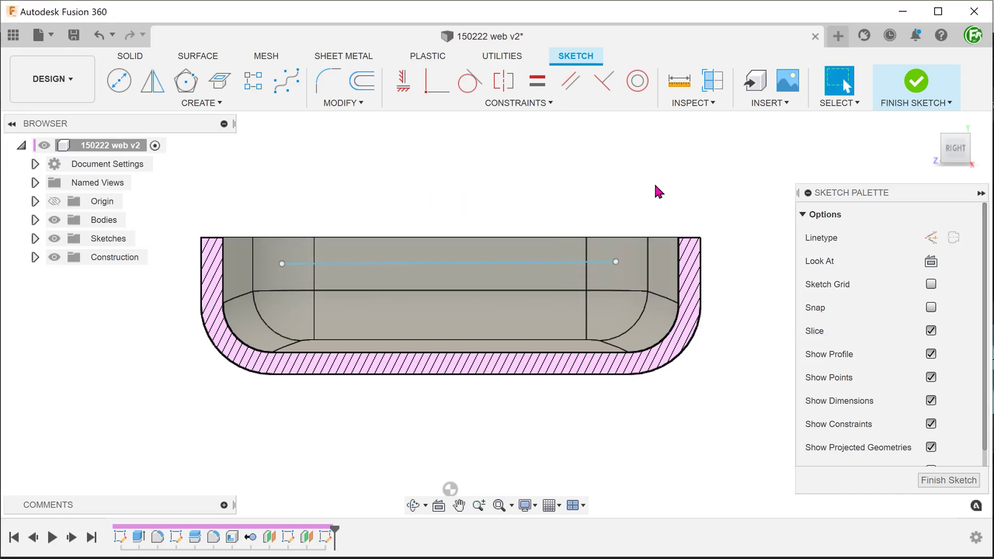
- Constrain the sketch line across the tray to horizontal and finish the sketch
click(407, 84)
click(431, 262)
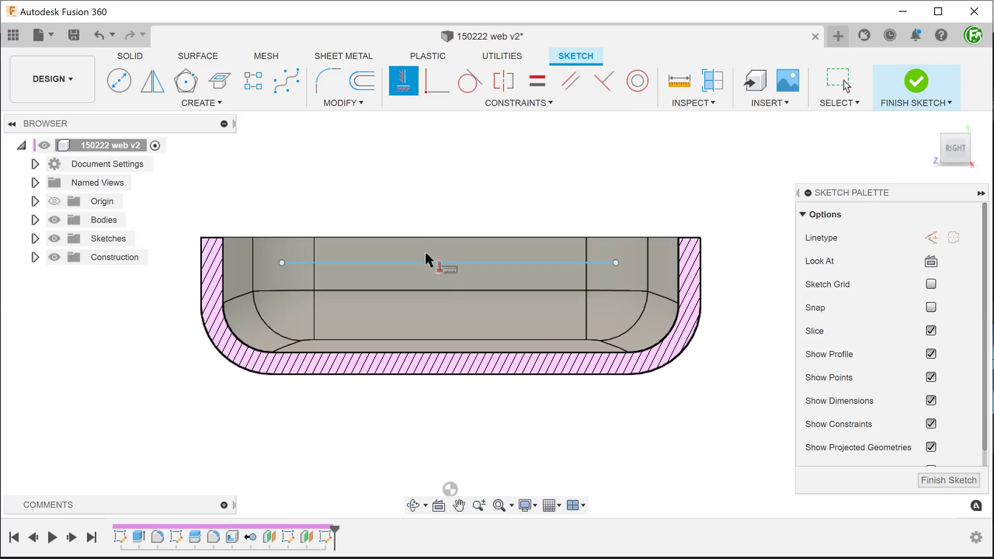
key(Escape)
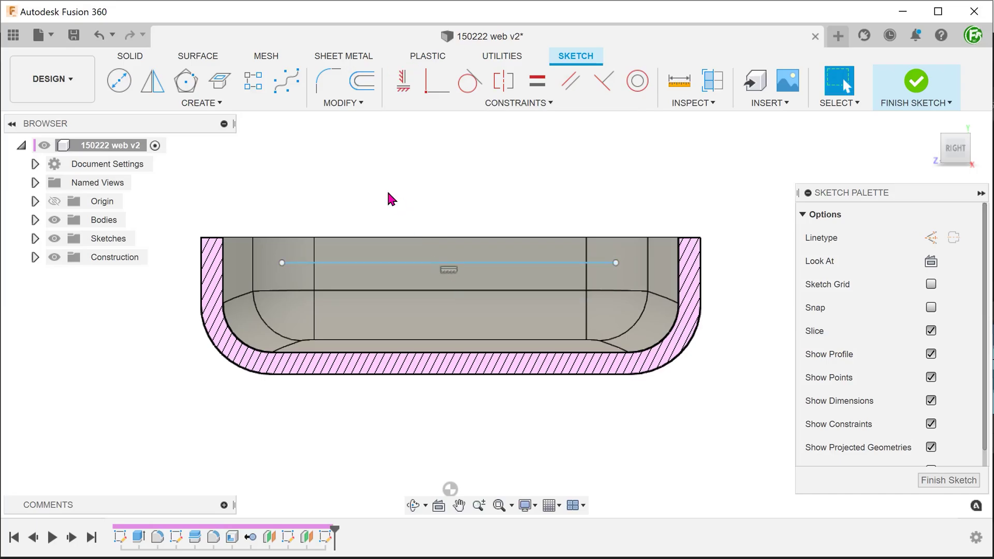
click(876, 97)
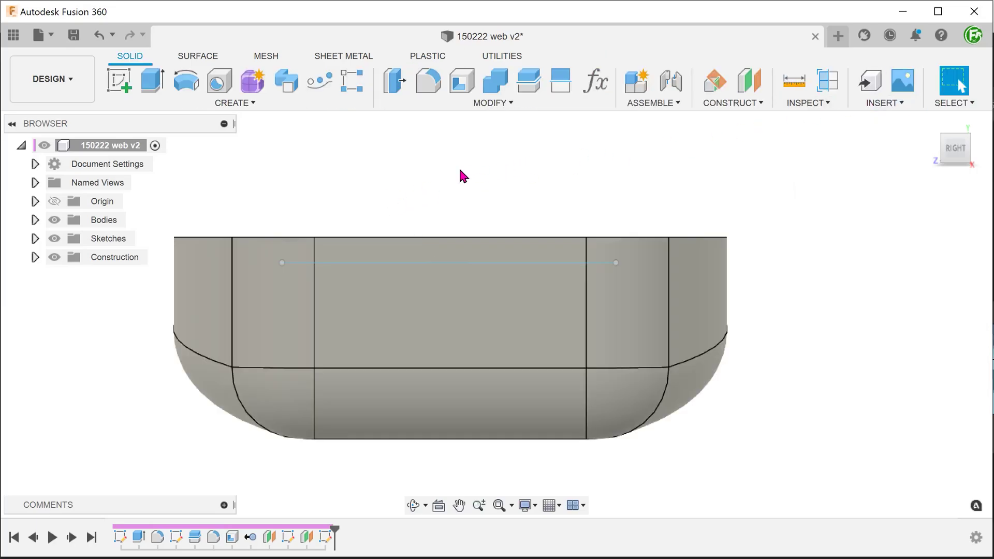
- Create a 10 mm thick rib from the horizontal sketch line, extending to the tray's inner faces with the To Next extent
click(401, 270)
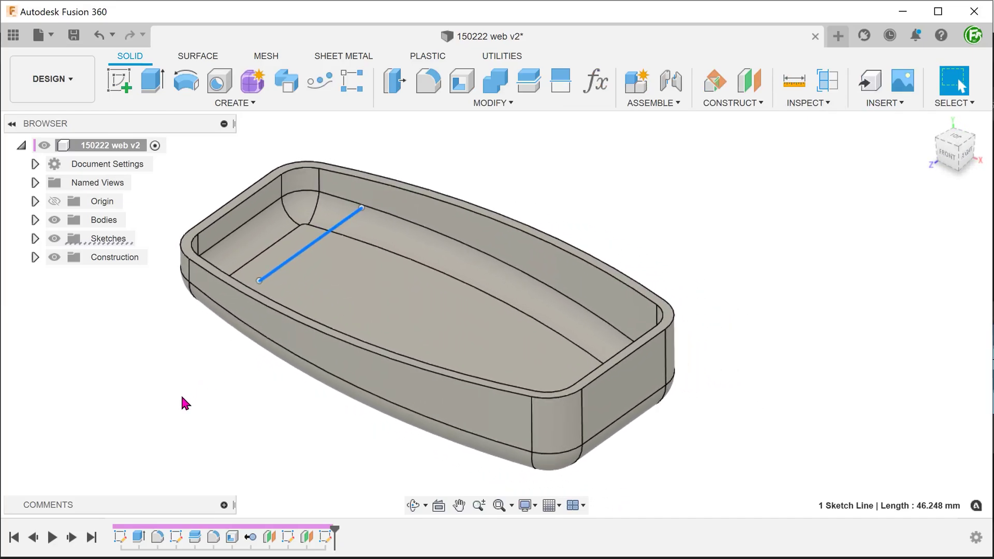
click(182, 397)
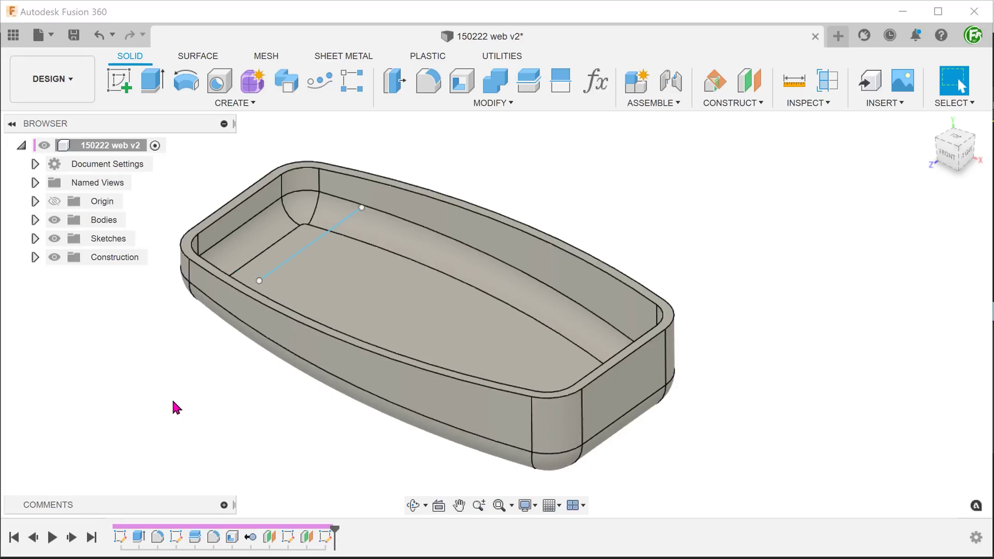
click(234, 102)
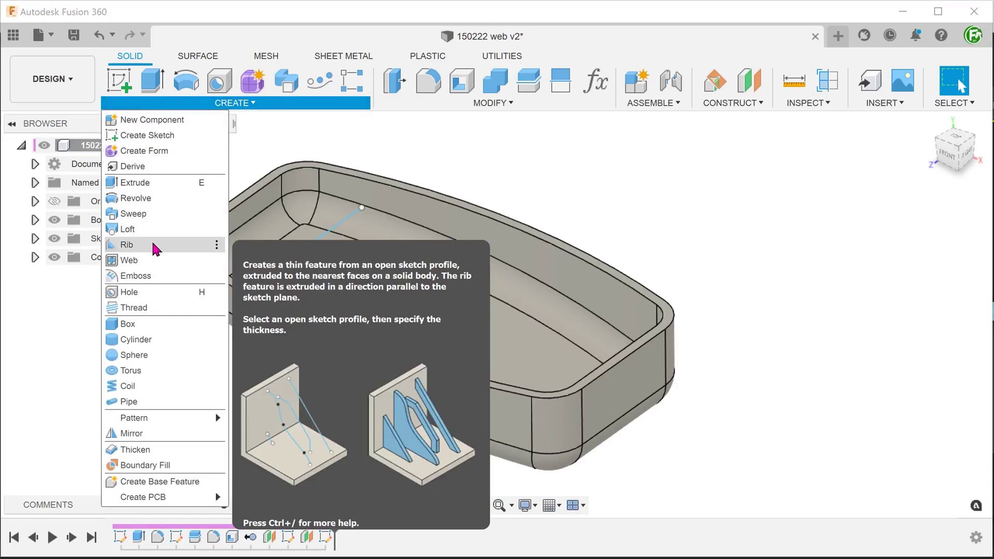
click(154, 246)
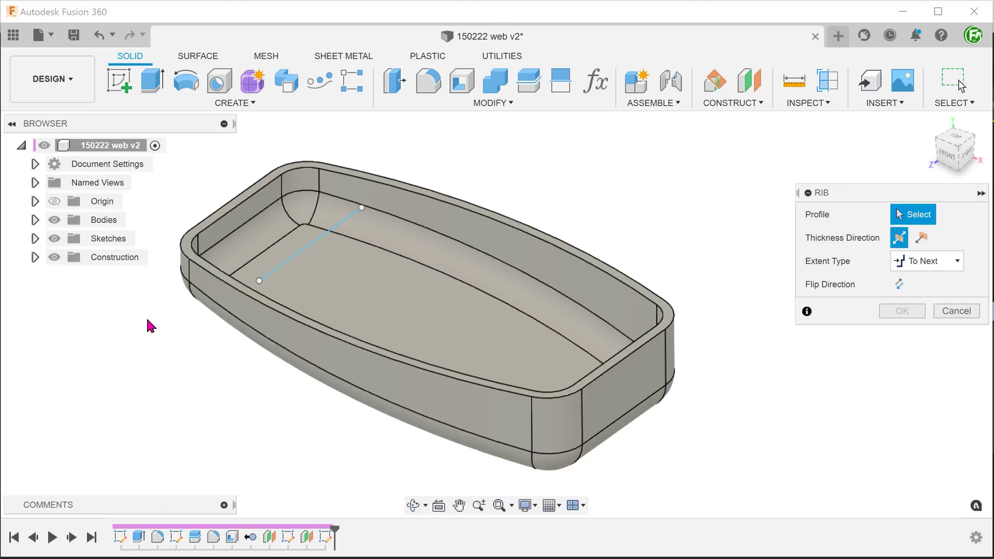
click(292, 263)
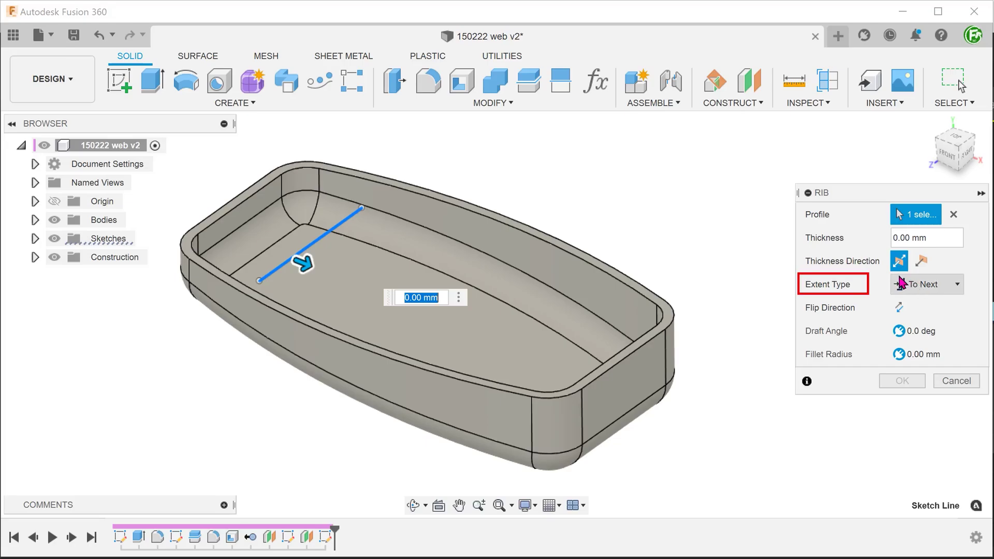
shift+middle_drag(628, 206, 153, 205)
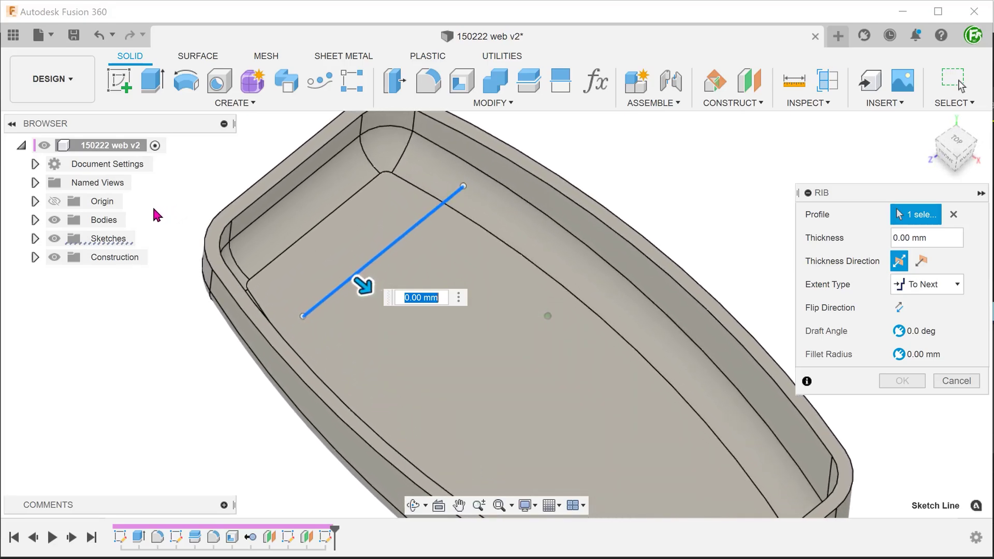
drag(362, 285, 400, 324)
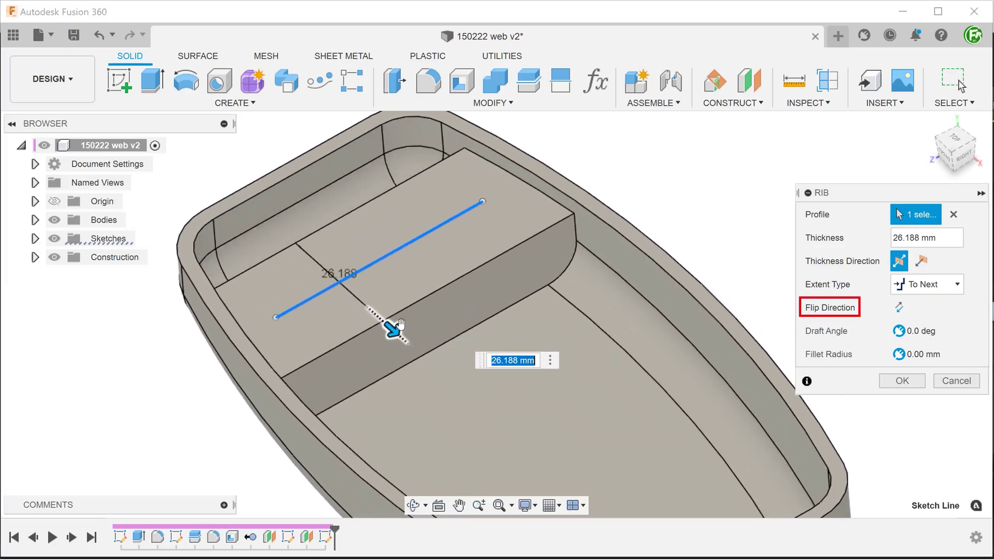
text(10)
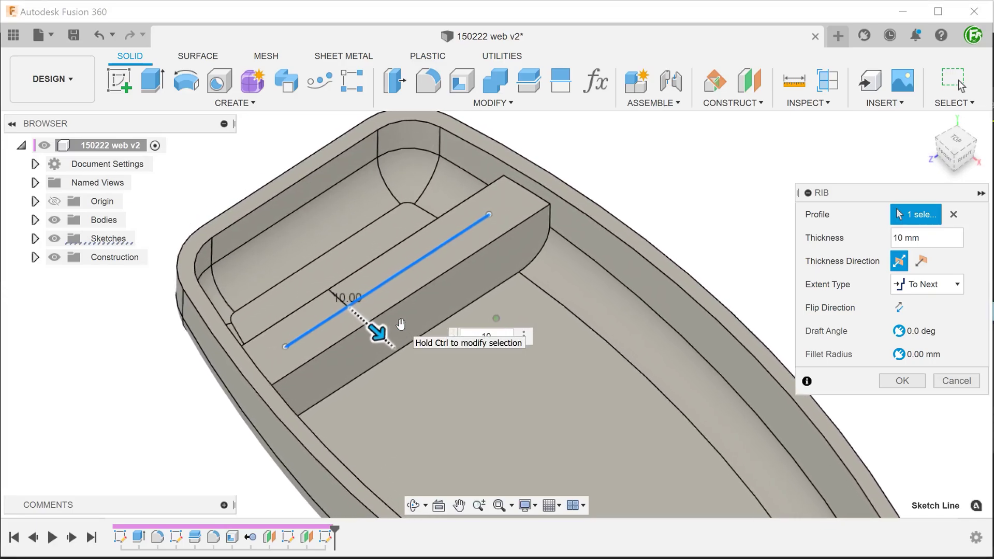
click(898, 381)
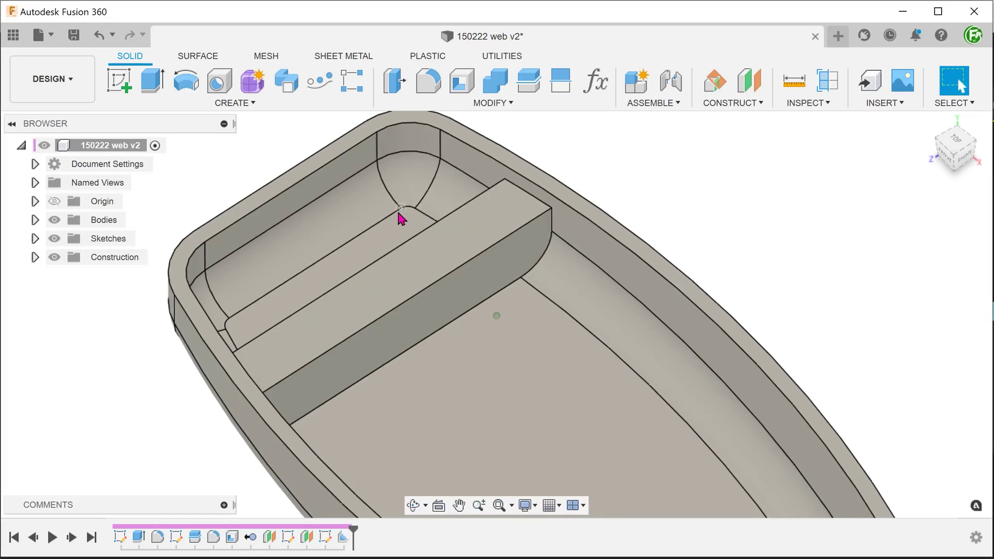
- Pattern the rib feature rectangularly along the origin axis on the tray's length, with 5 instances over an extent of about 82 mm
shift+middle_drag(580, 240, 554, 257)
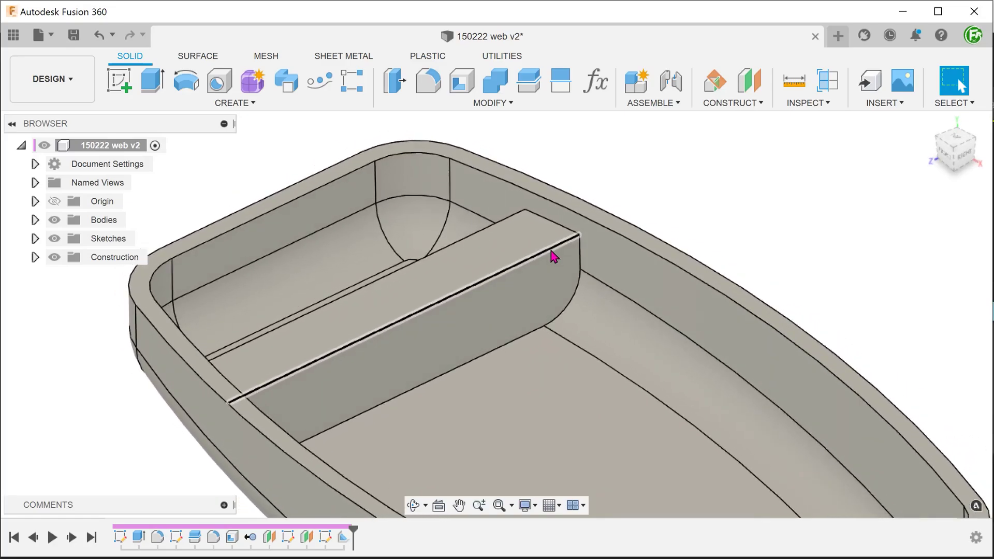
key(F6)
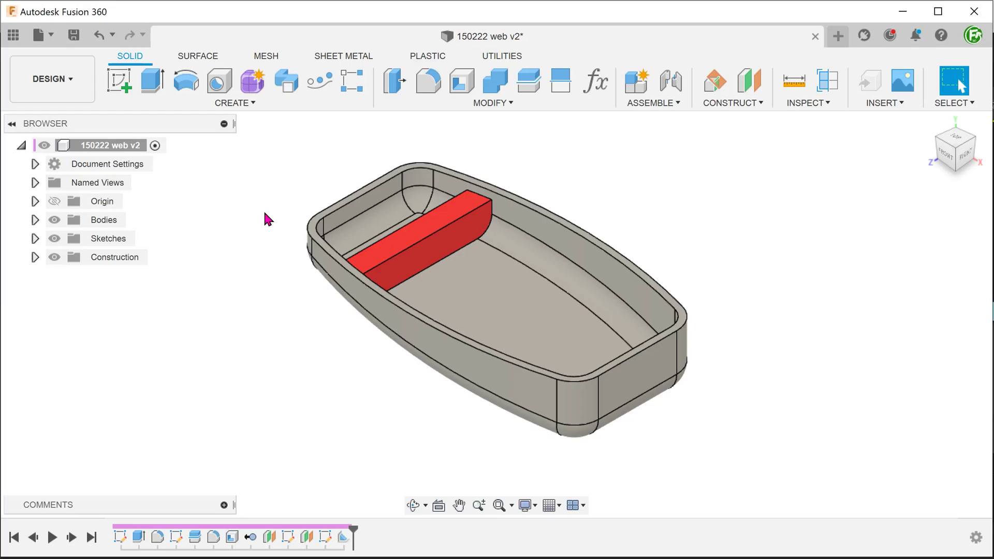
click(350, 83)
click(421, 247)
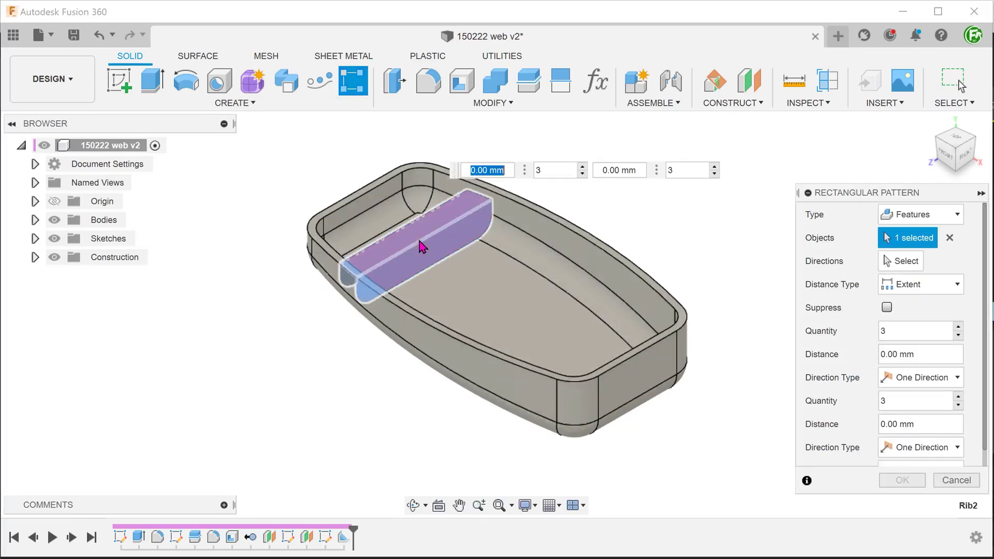
click(888, 266)
click(482, 365)
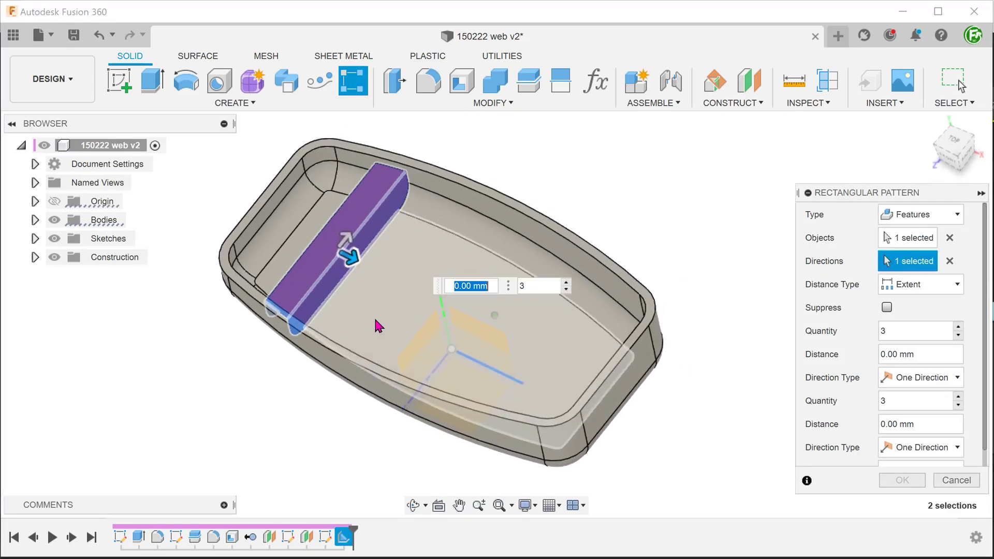
drag(355, 270, 578, 343)
click(727, 396)
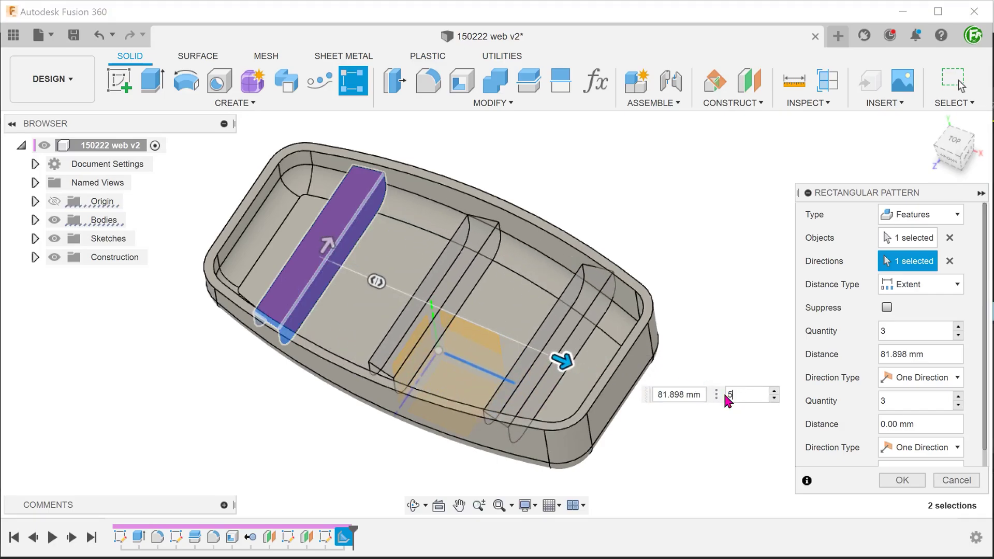
scroll(938, 424, down, 1)
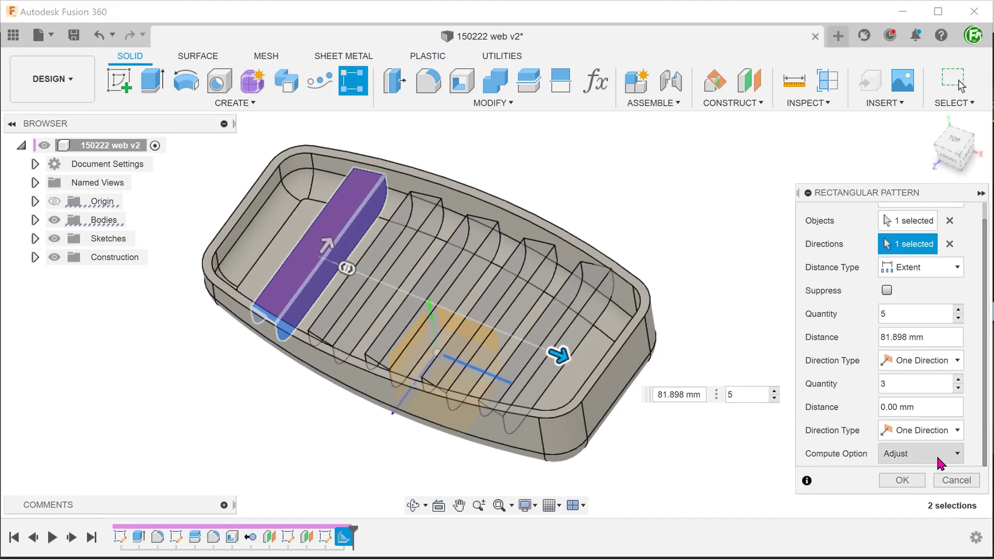
click(901, 479)
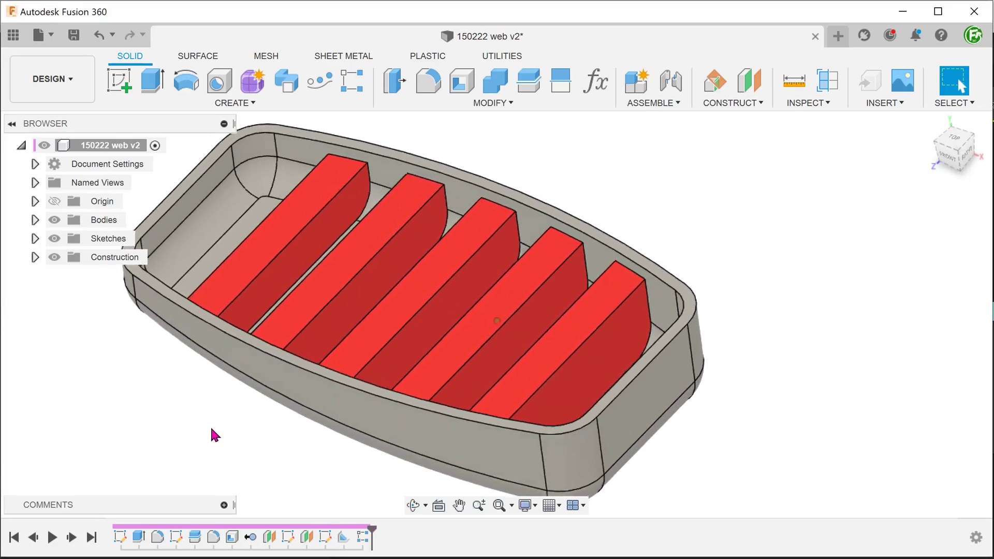
- Examine the patterned ribs in a temporary lengthwise section on the XY plane and from above
click(827, 80)
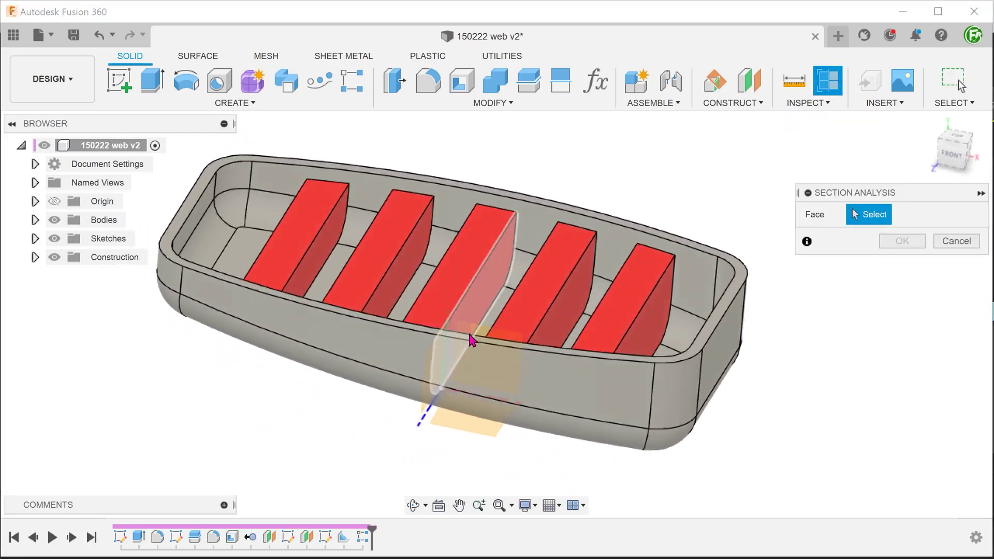
click(472, 340)
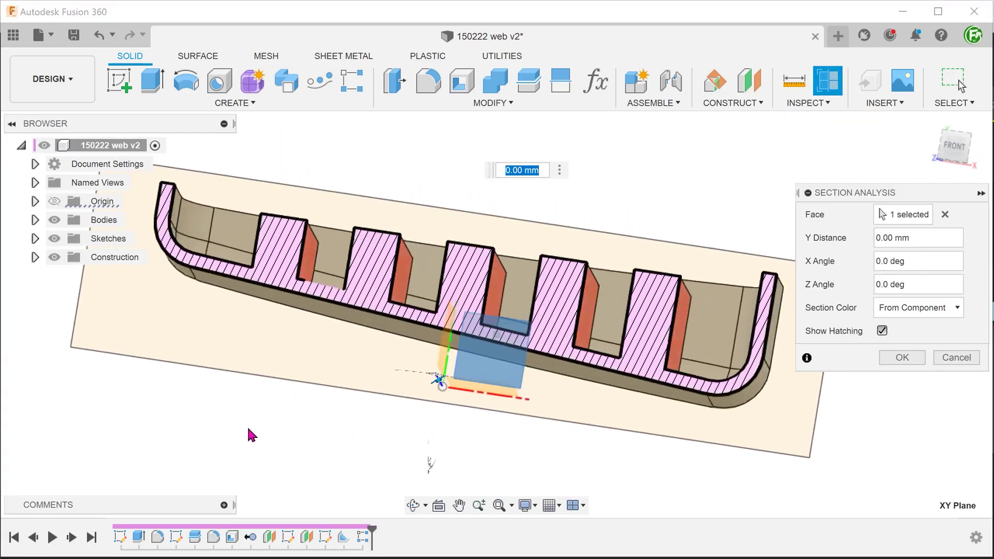
shift+middle_drag(248, 428, 326, 424)
click(953, 358)
shift+middle_drag(550, 384, 632, 213)
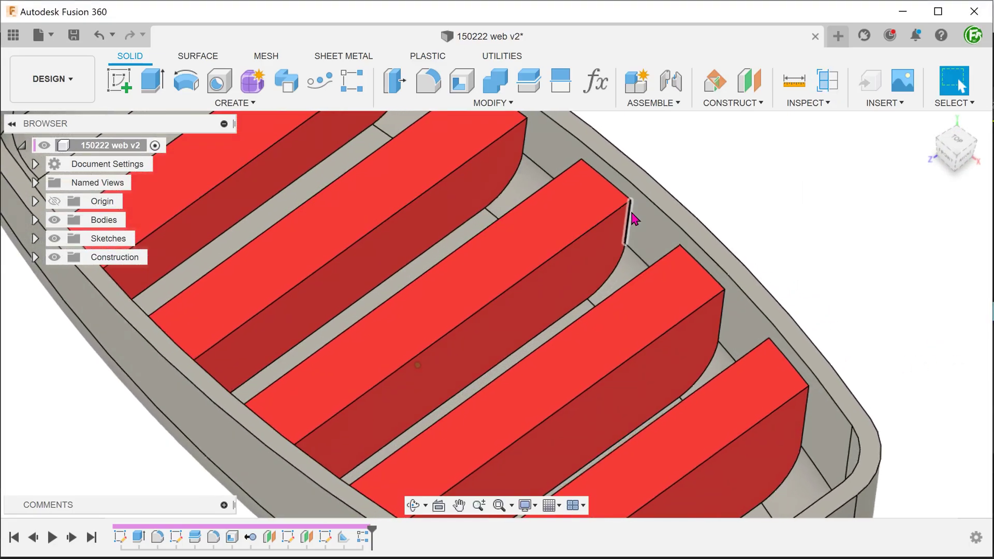
click(514, 308)
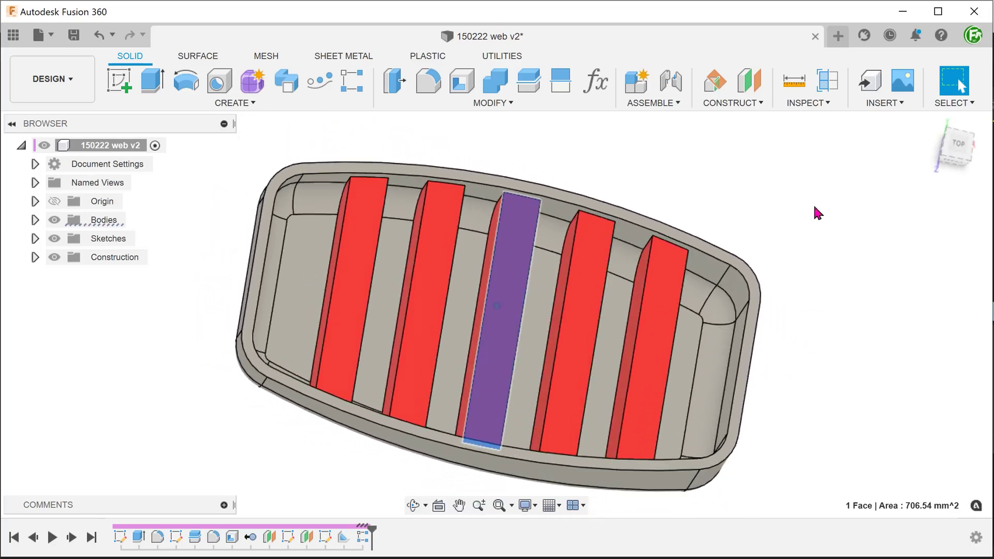
middle_drag(274, 207, 322, 142)
click(217, 162)
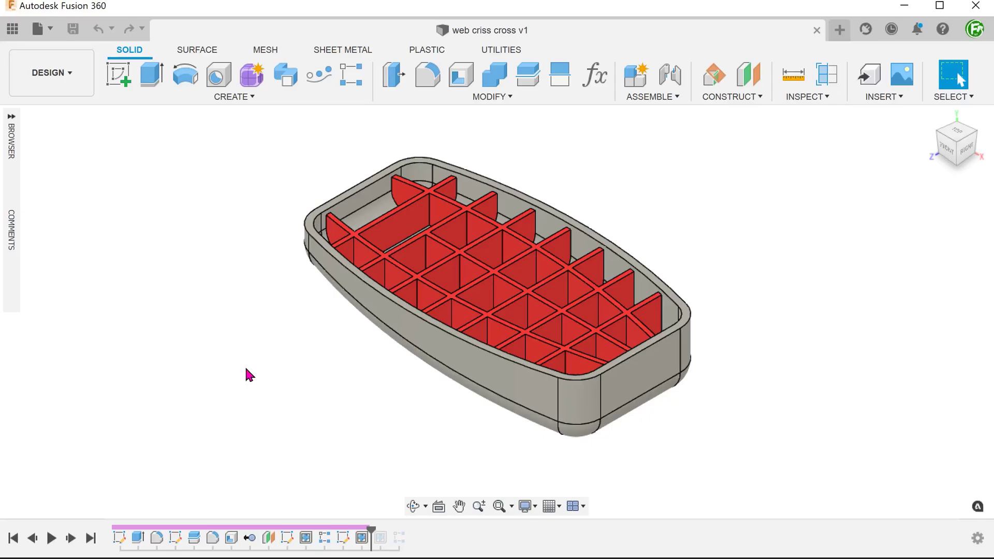
- Inspect the side face and top edge of a curved lengthwise divider in the criss-cross web model
shift+middle_drag(246, 368, 236, 377)
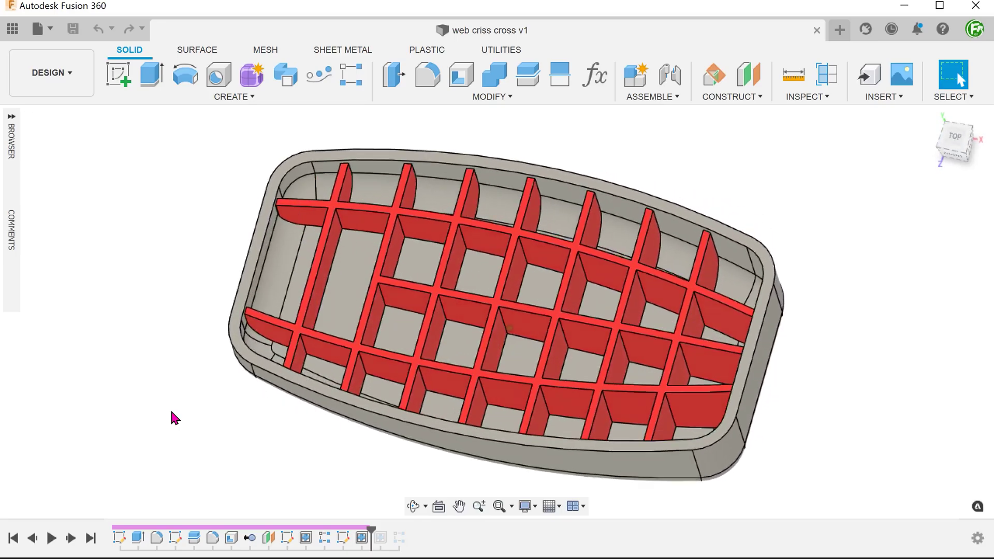
click(453, 381)
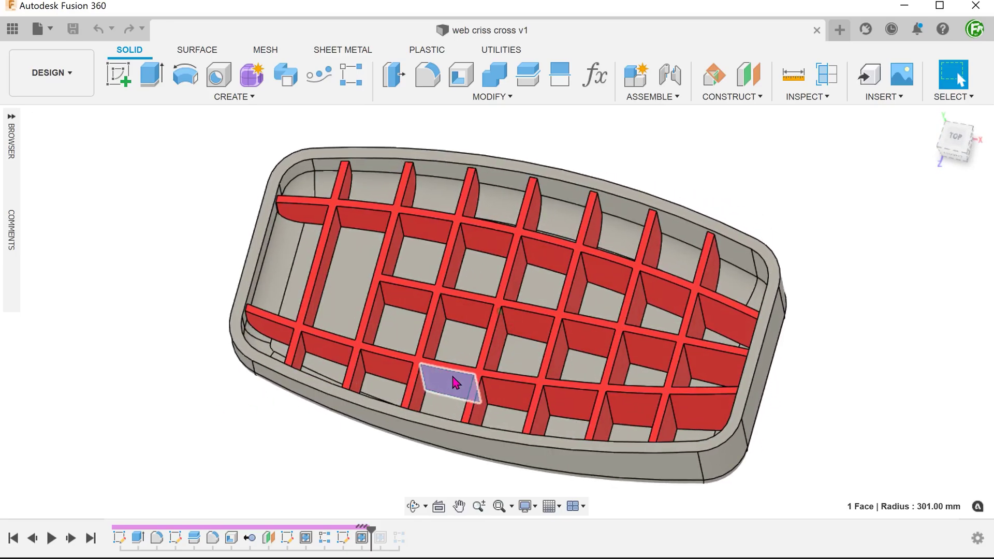
click(458, 374)
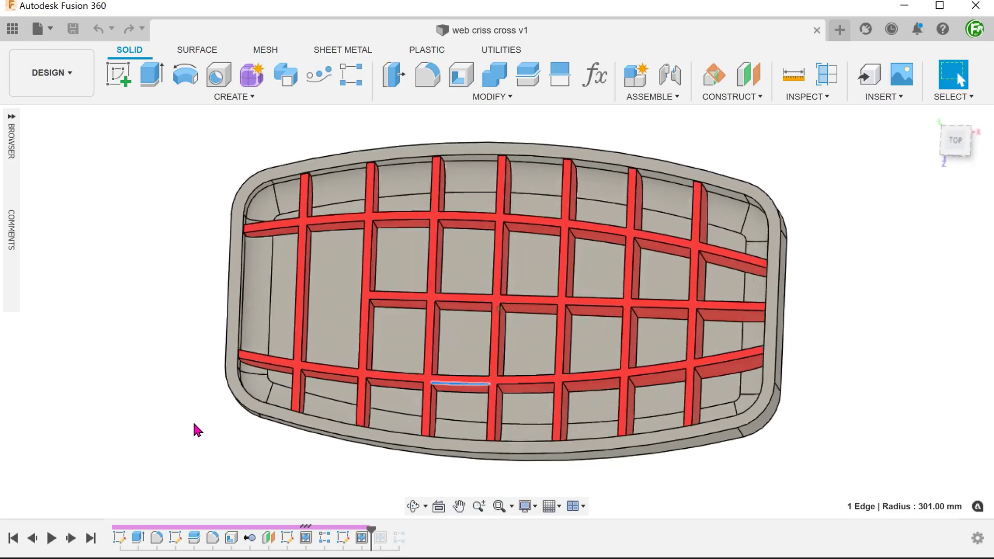
click(143, 406)
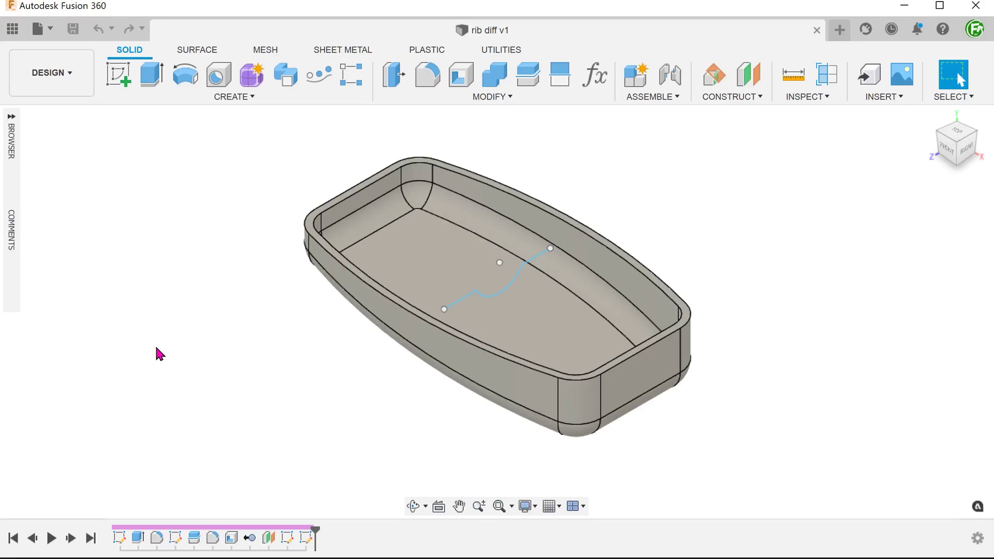
- Start a rib from the chain of two lines and an arc across the tray, with a thickness of about 8.6 mm
shift+middle_drag(156, 347, 438, 321)
click(441, 322)
double_click(450, 316)
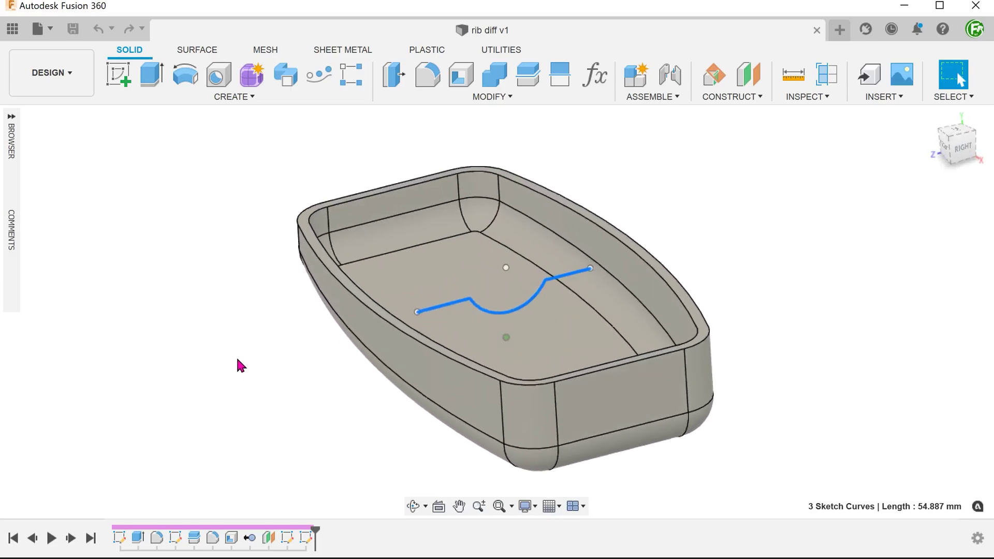
click(233, 97)
click(142, 236)
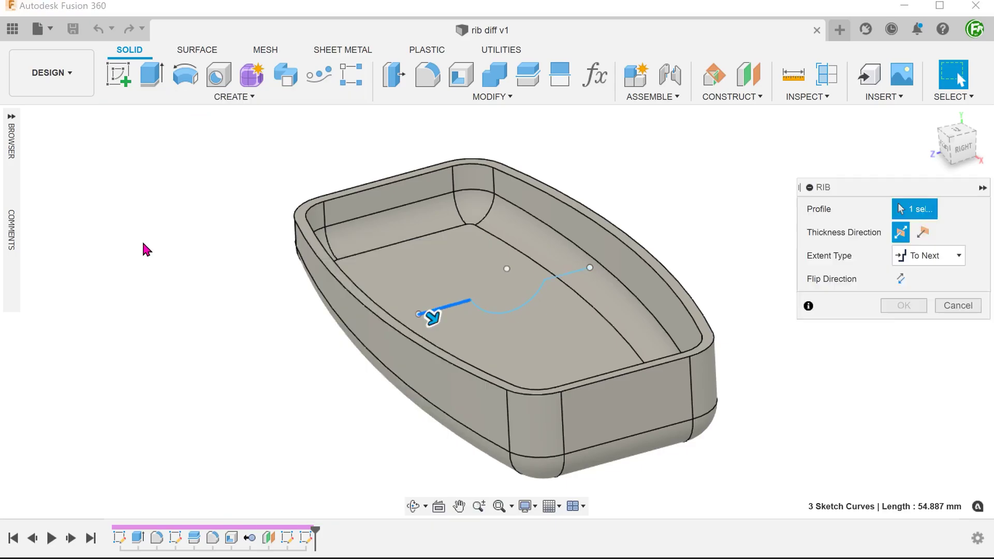
drag(437, 337, 440, 338)
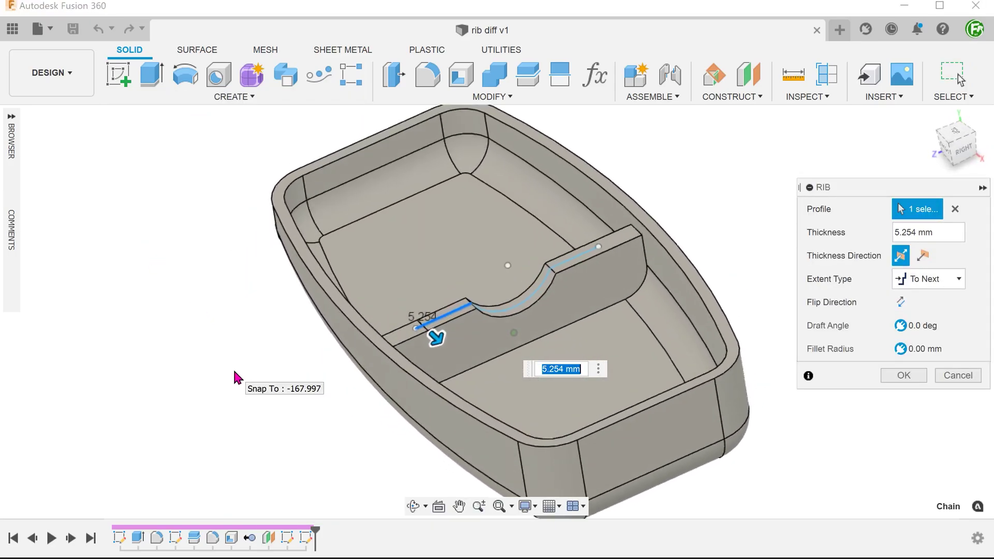
drag(451, 358, 286, 373)
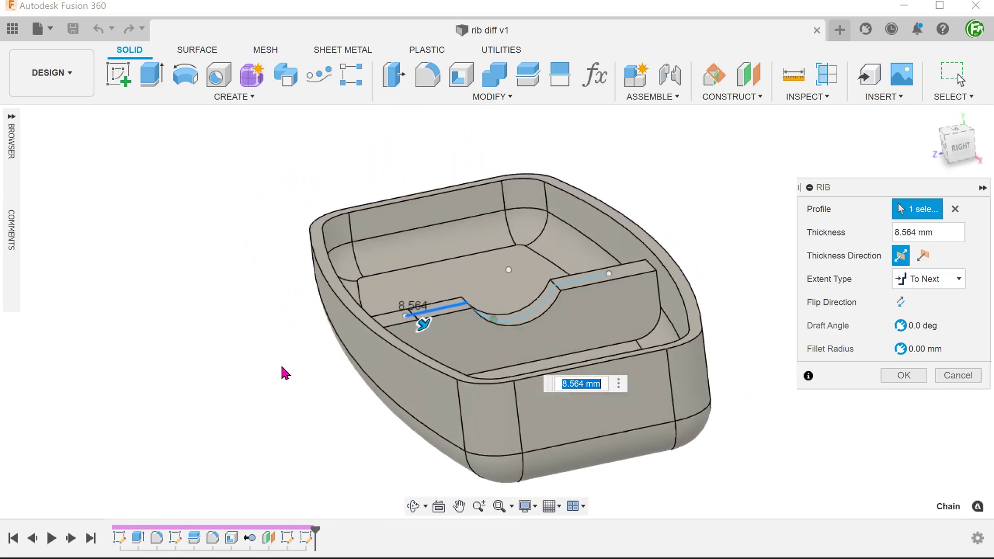